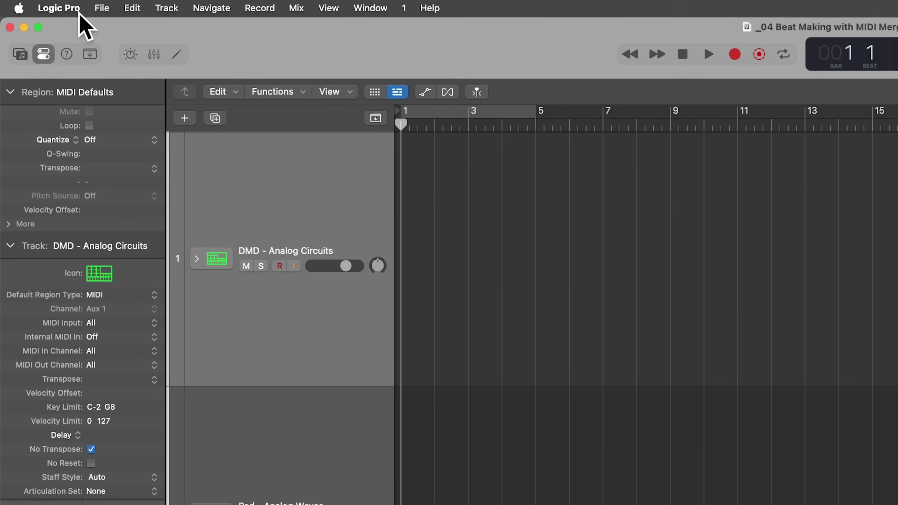
# - Open the Recording settings and keep Merge for overlapping MIDI recordings with Cycle Off and Cycle On
pyautogui.click(79, 9)
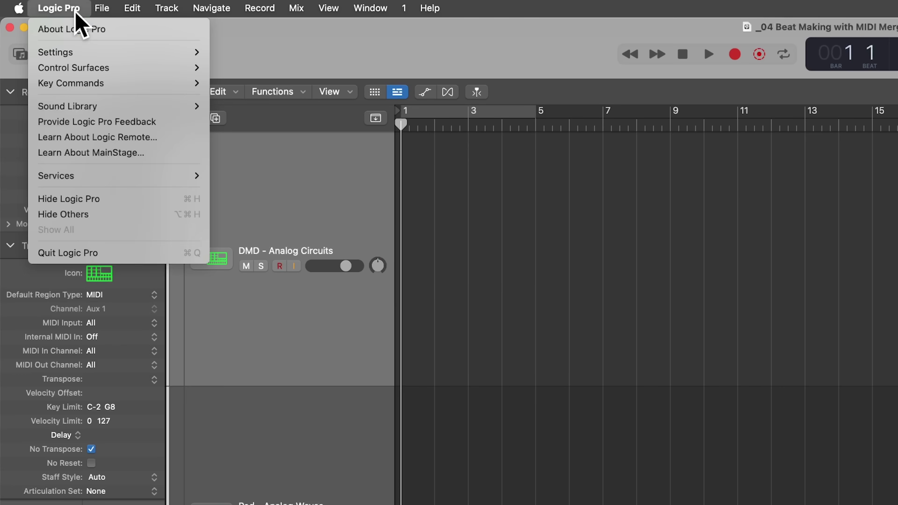
pyautogui.moveTo(108, 55)
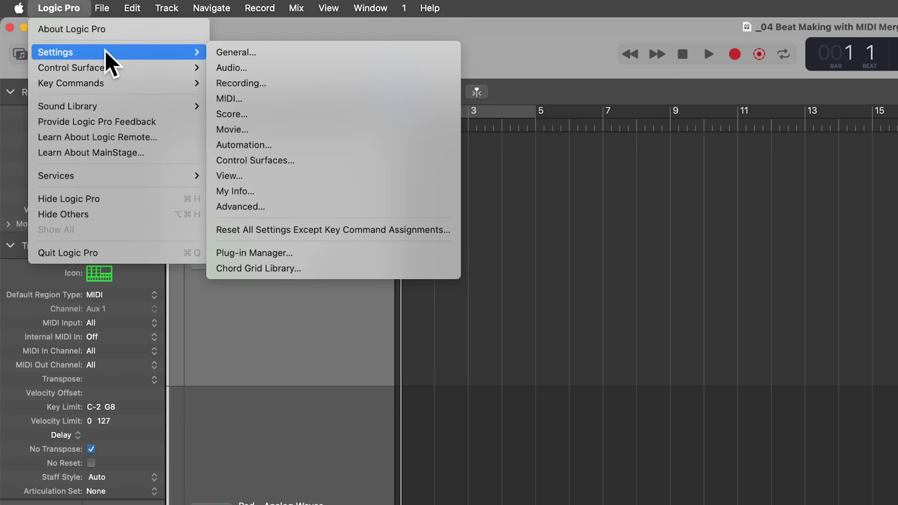
pyautogui.click(271, 83)
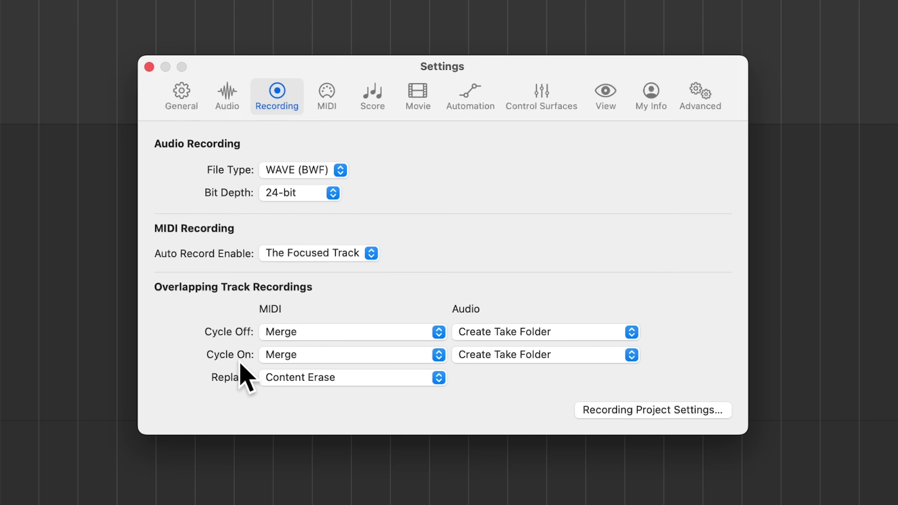
pyautogui.click(318, 331)
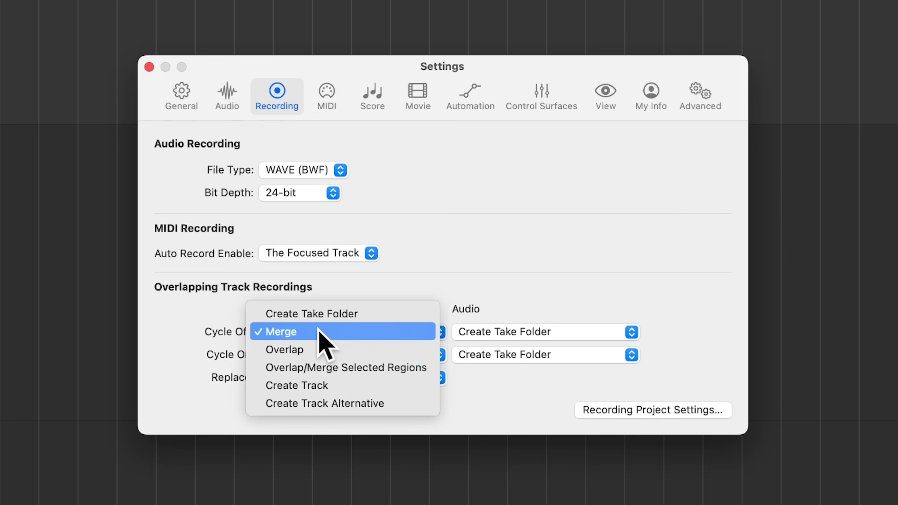
pyautogui.click(397, 331)
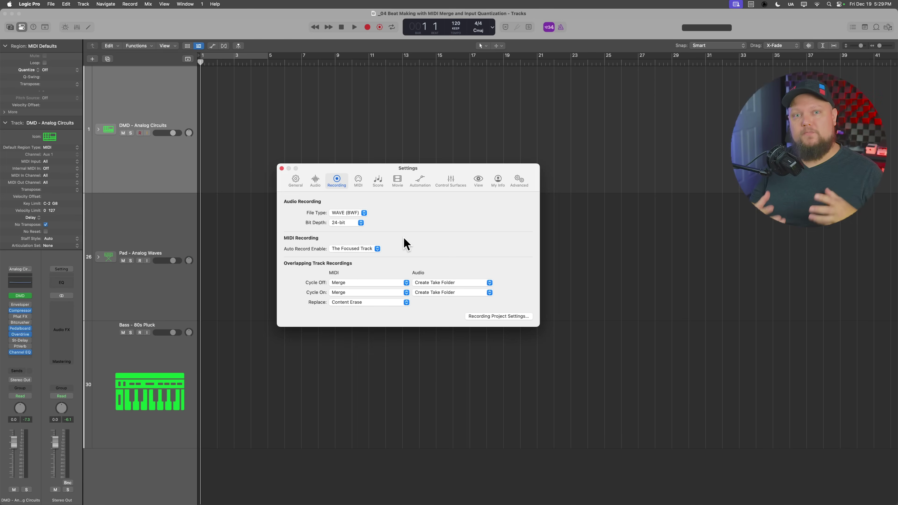
# - Close Settings and open the DMD – Analog Circuits Drum Machine Designer over the tracks, with Block 1 selected
pyautogui.press('super+w')
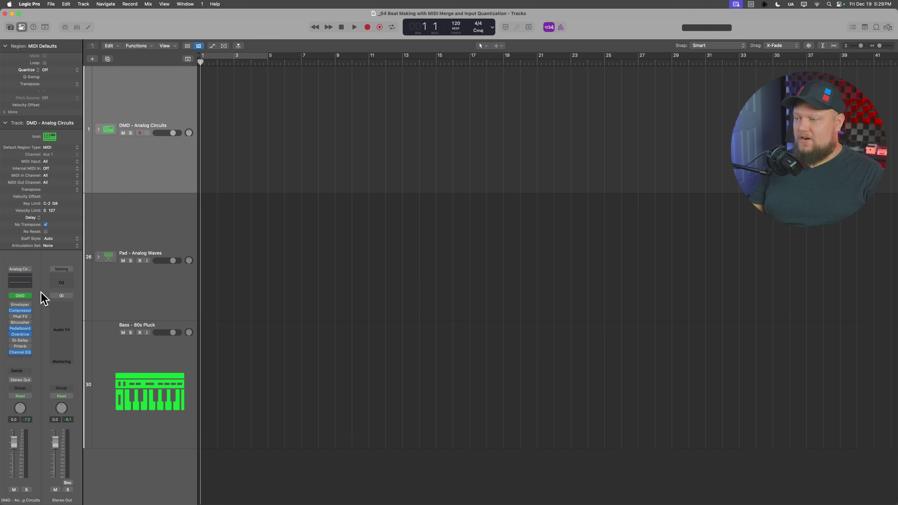
pyautogui.click(20, 296)
pyautogui.moveTo(593, 91); pyautogui.dragTo(407, 88)
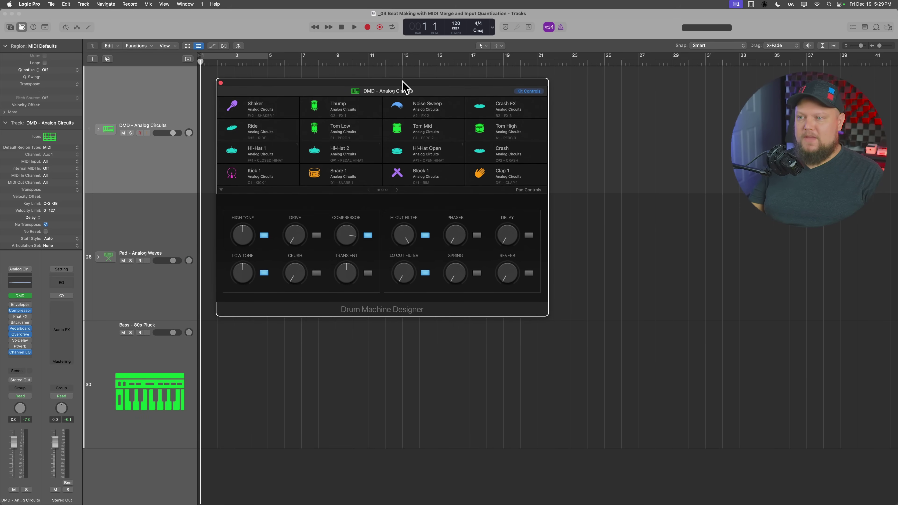
pyautogui.click(458, 171)
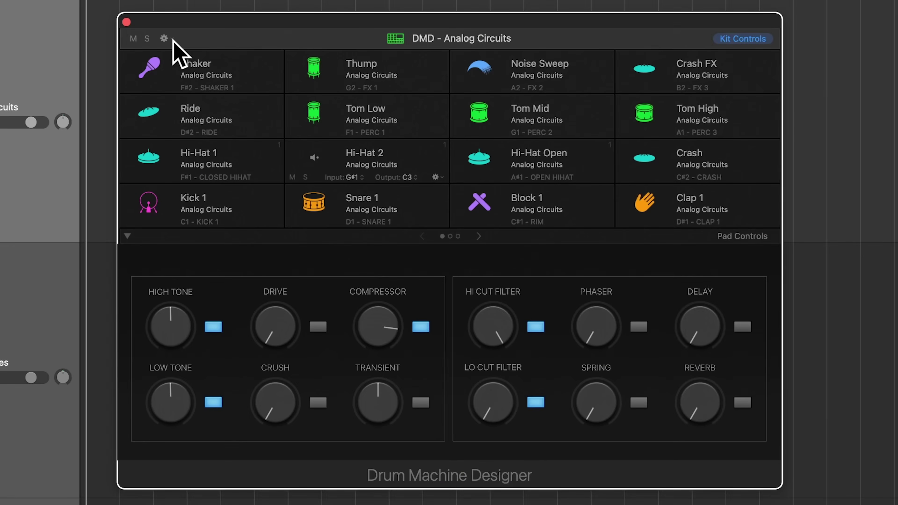
# - Reorder the Analog Circuits drum pads chromatically from the Drum Machine Designer gear menu
pyautogui.click(167, 38)
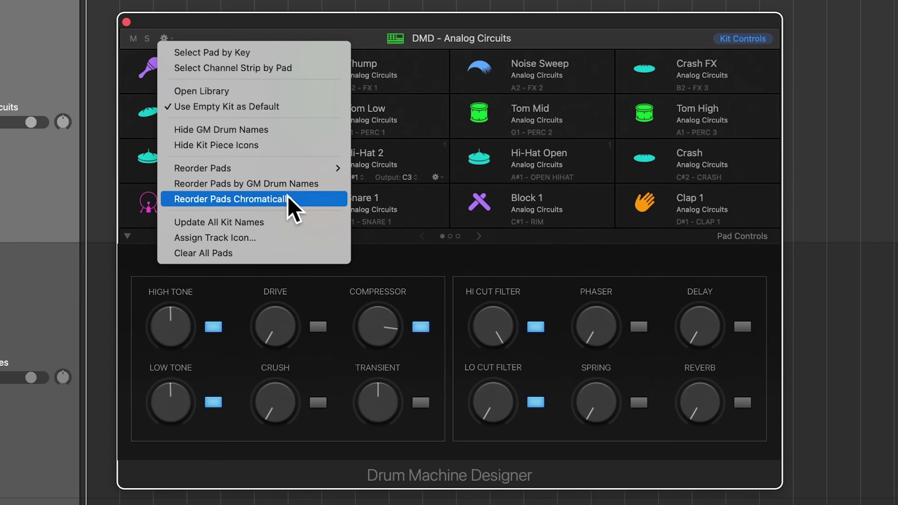
pyautogui.click(290, 200)
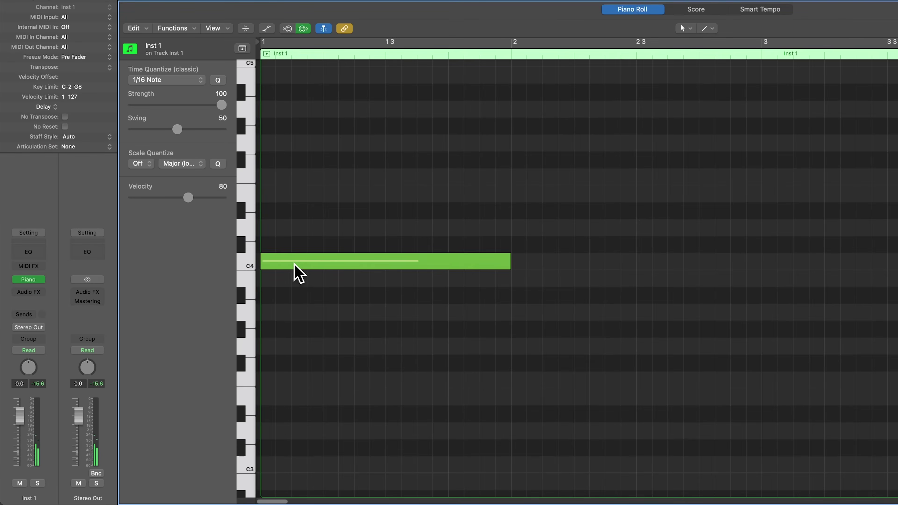
# - Move the C4 note down an octave to C3 and view it as a whole note in score notation
pyautogui.click(294, 264)
pyautogui.hotkey('alt', 'shift', 'Down')
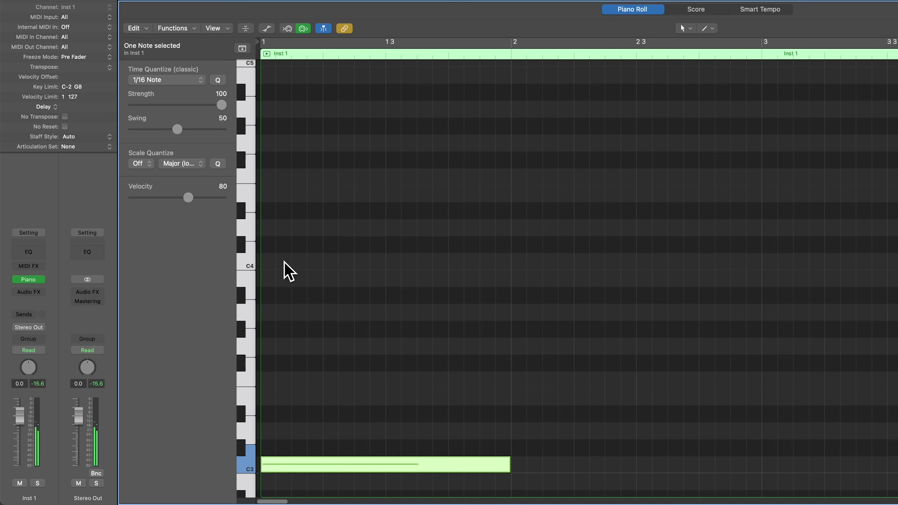
pyautogui.scroll(-5, 286, 271)
pyautogui.click(362, 249)
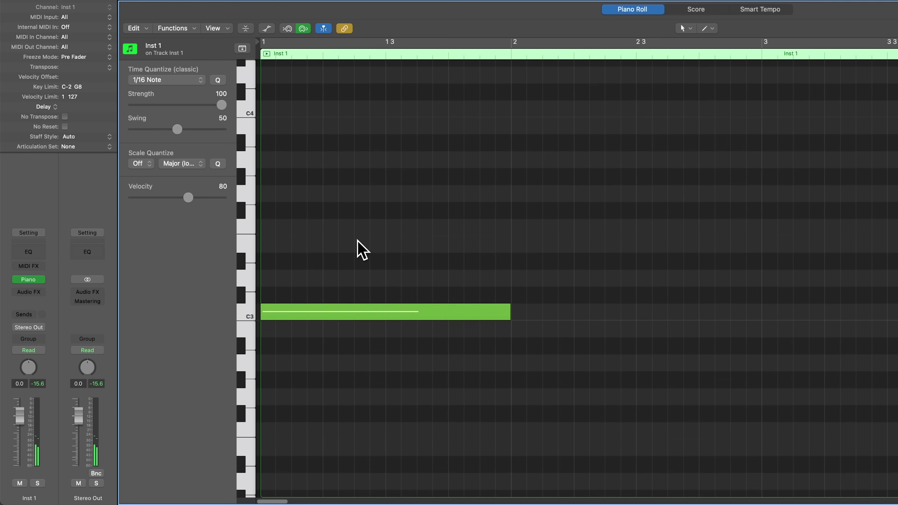
pyautogui.click(696, 9)
pyautogui.click(218, 124)
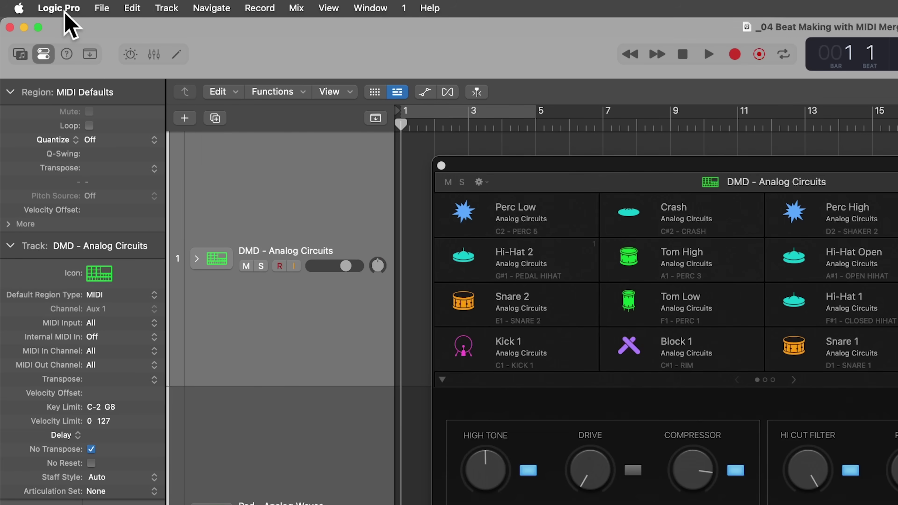
# - In View settings, confirm middle C displays as C3 (Yamaha)
pyautogui.click(65, 10)
pyautogui.moveTo(152, 53)
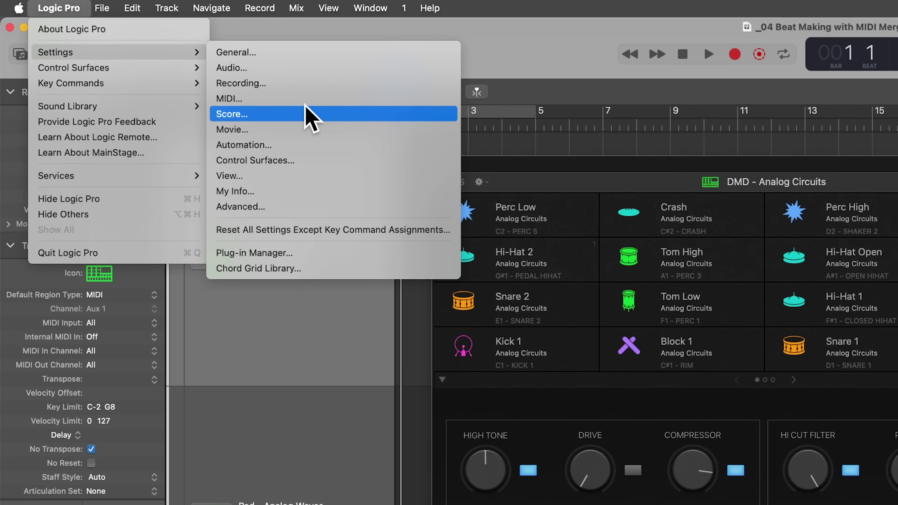
pyautogui.click(304, 179)
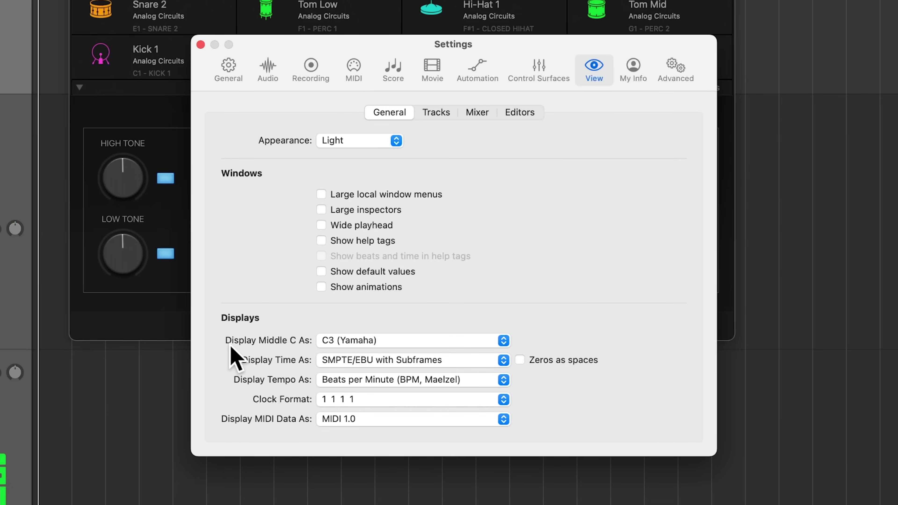
pyautogui.click(357, 341)
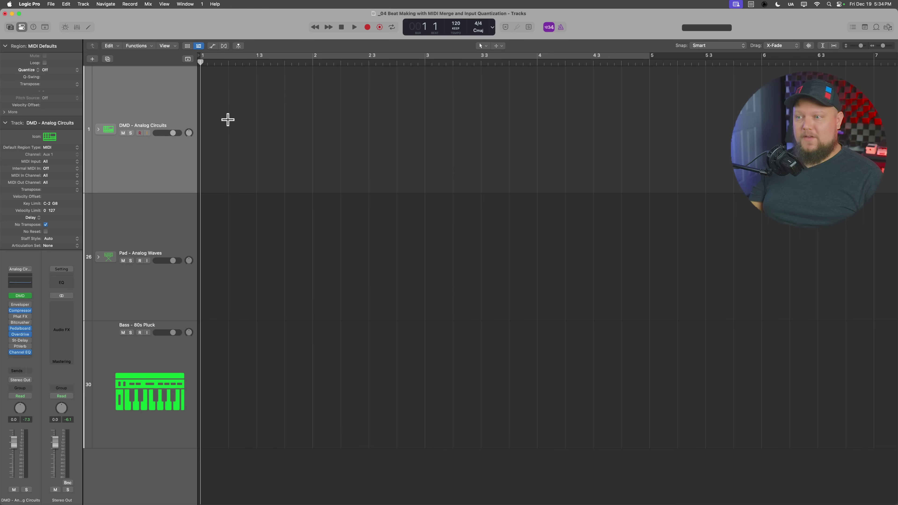
pyautogui.press('super+Right')
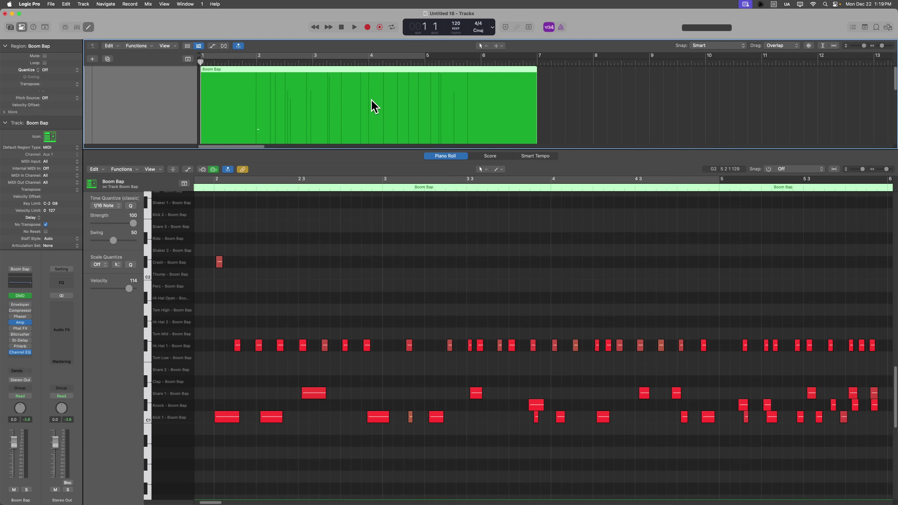
# - Set the Boom Bap region's Quantize to 1/16 Note in the Region inspector
pyautogui.click(60, 70)
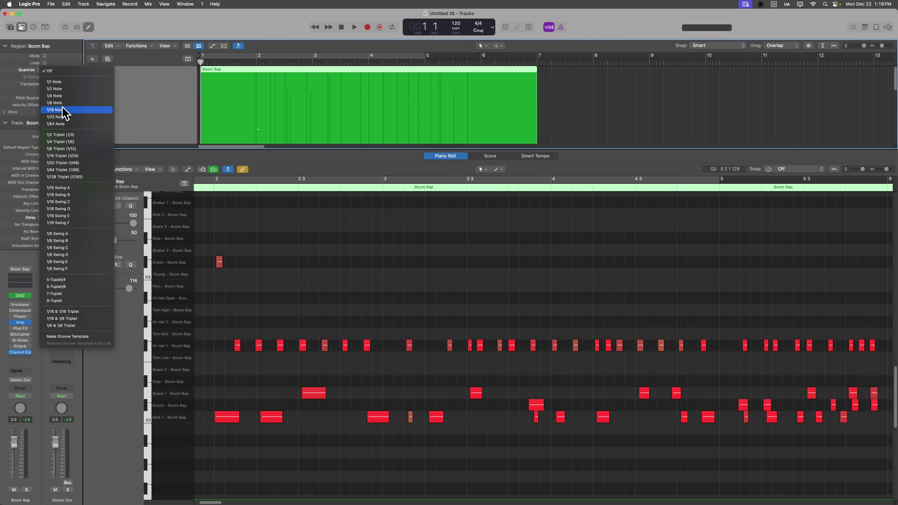
pyautogui.click(80, 110)
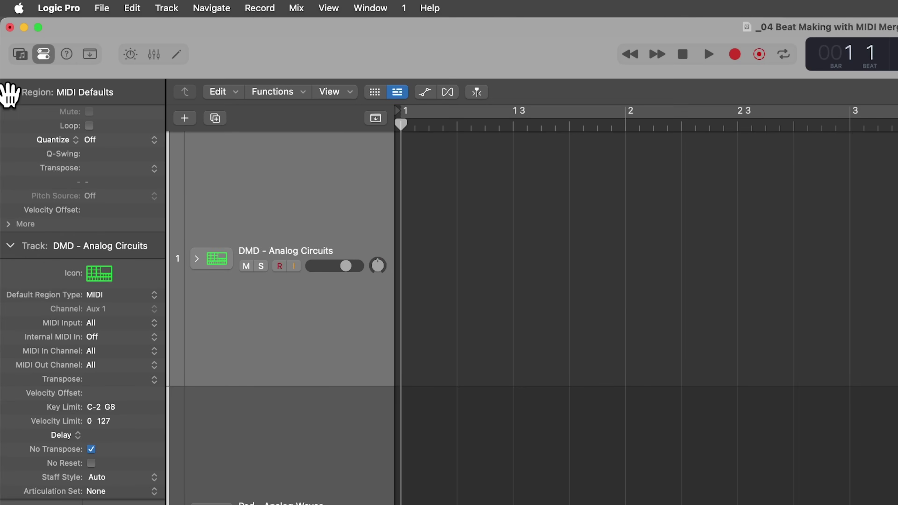
# - Change the DMD – Analog Circuits track's MIDI Defaults Quantize from Off to 1/8 Note
pyautogui.click(9, 93)
pyautogui.click(7, 96)
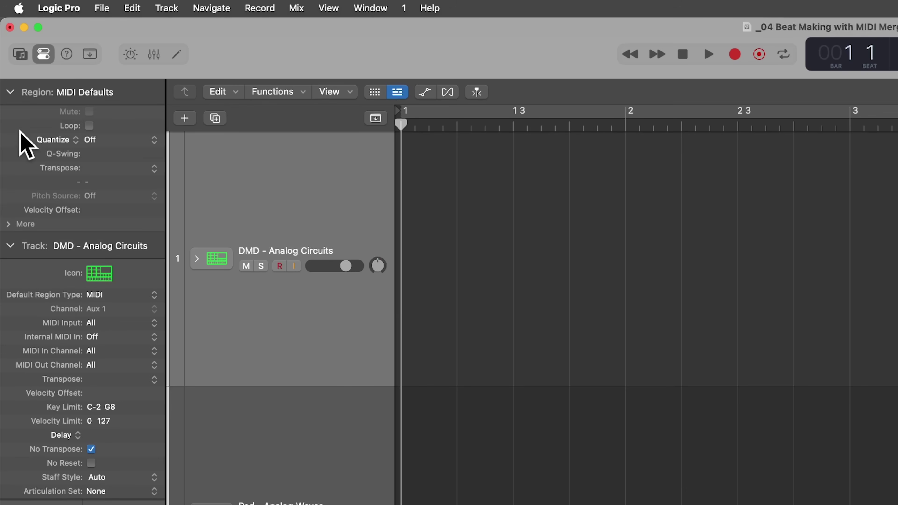
pyautogui.click(132, 154)
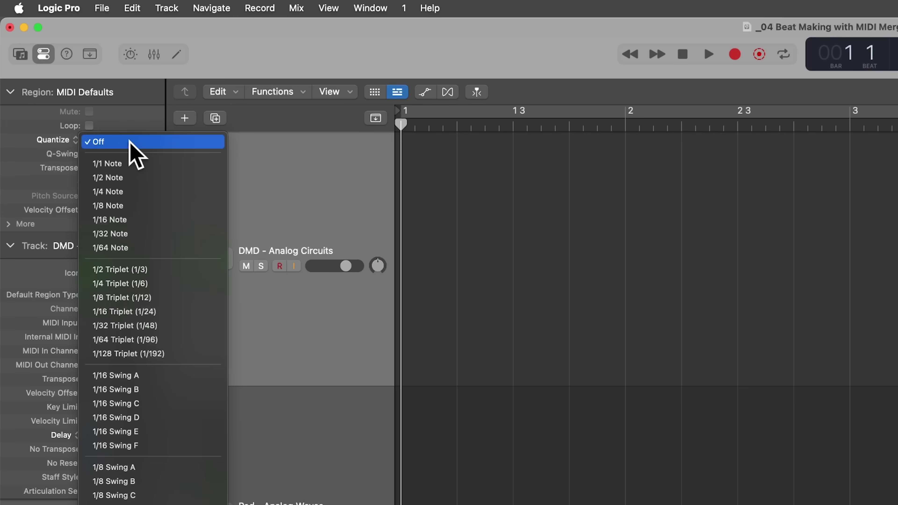
pyautogui.click(162, 206)
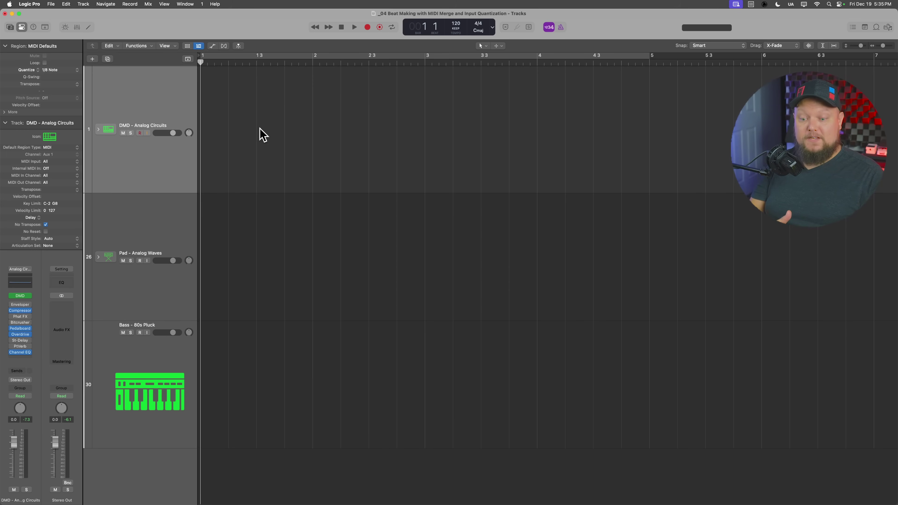
# - Record a drum pattern on the DMD – Analog Circuits track from bar 1, then move the playhead to bar 2
pyautogui.press('r')
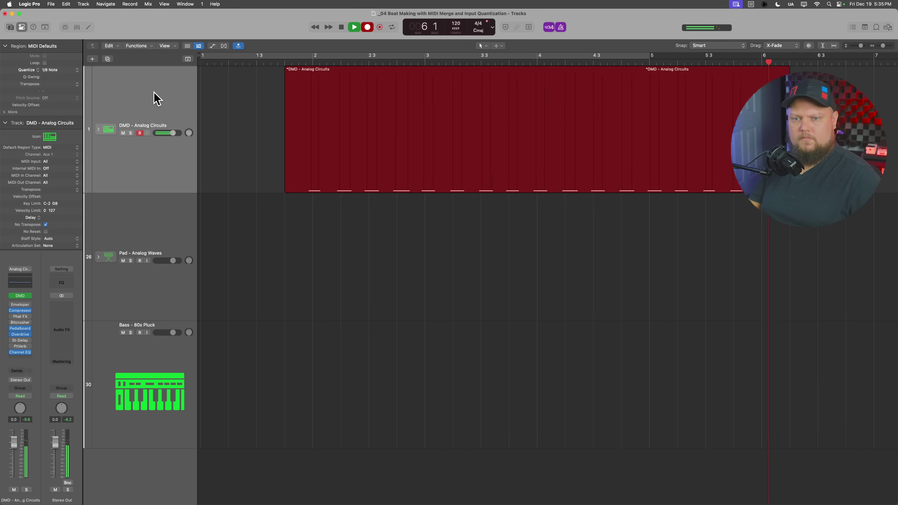
pyautogui.press('space')
pyautogui.press('Return')
pyautogui.moveTo(201, 113); pyautogui.dragTo(313, 120)
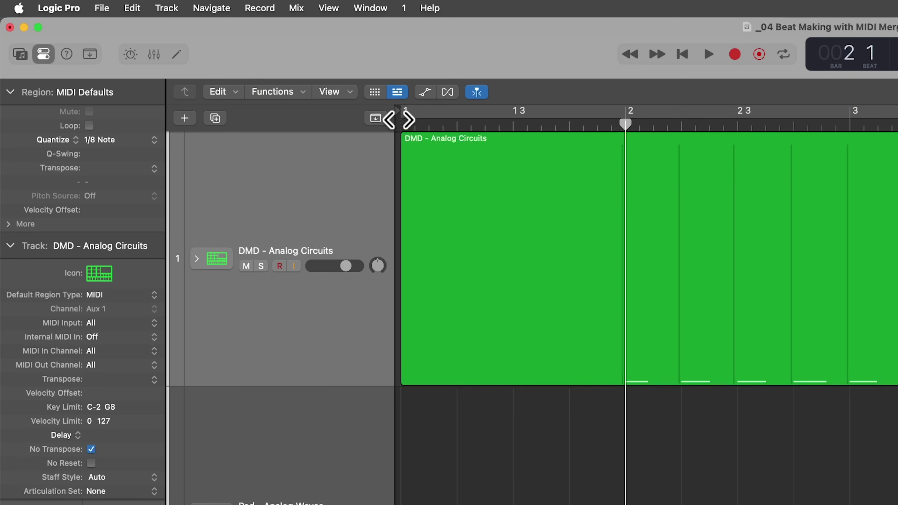
# - Bring bar 0 into view and inspect the recorded drum region's notes in the editor
pyautogui.moveTo(399, 114); pyautogui.dragTo(124, 144)
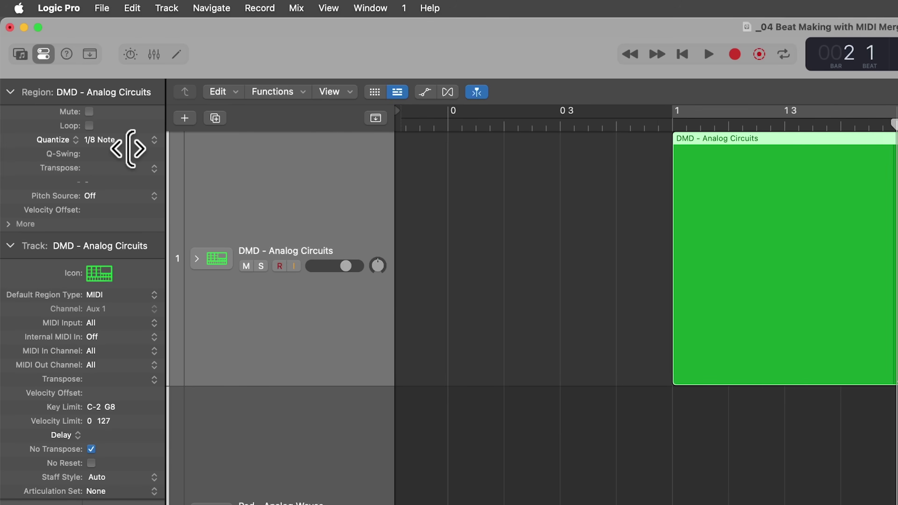
pyautogui.click(475, 126)
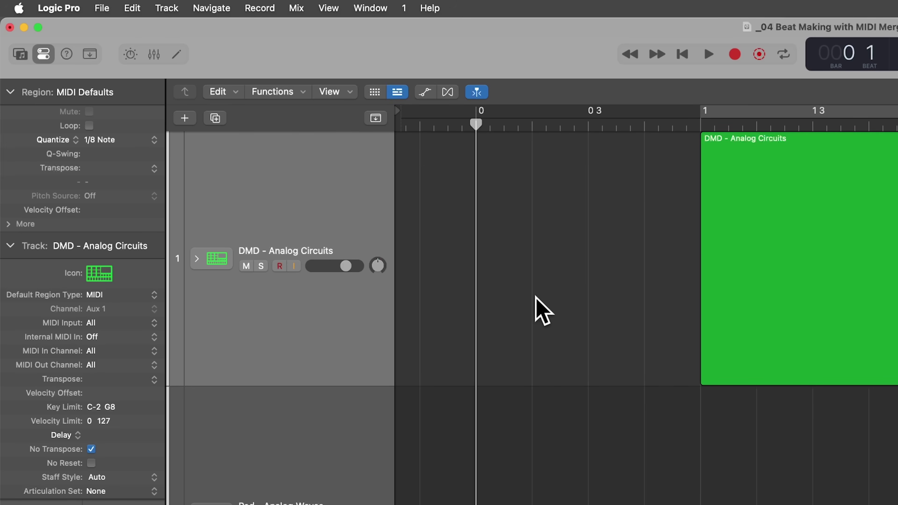
pyautogui.click(701, 125)
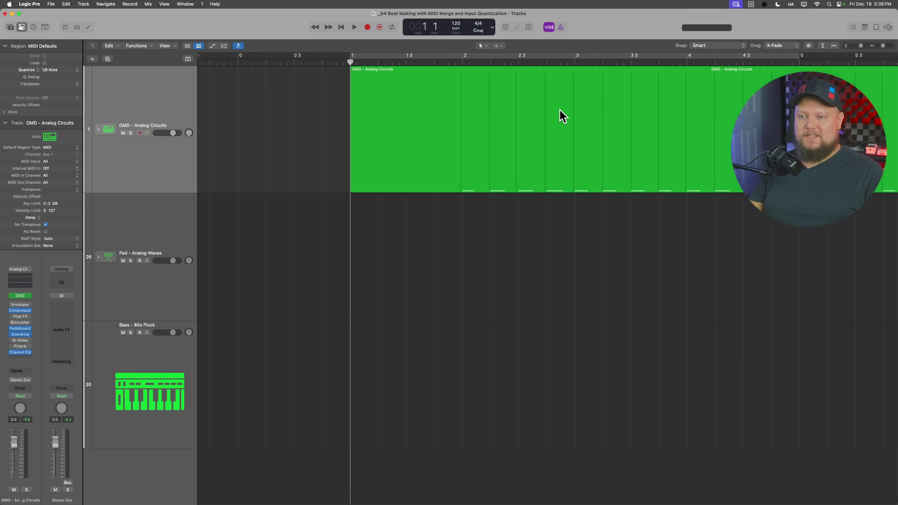
pyautogui.click(601, 113)
pyautogui.doubleClick(427, 106)
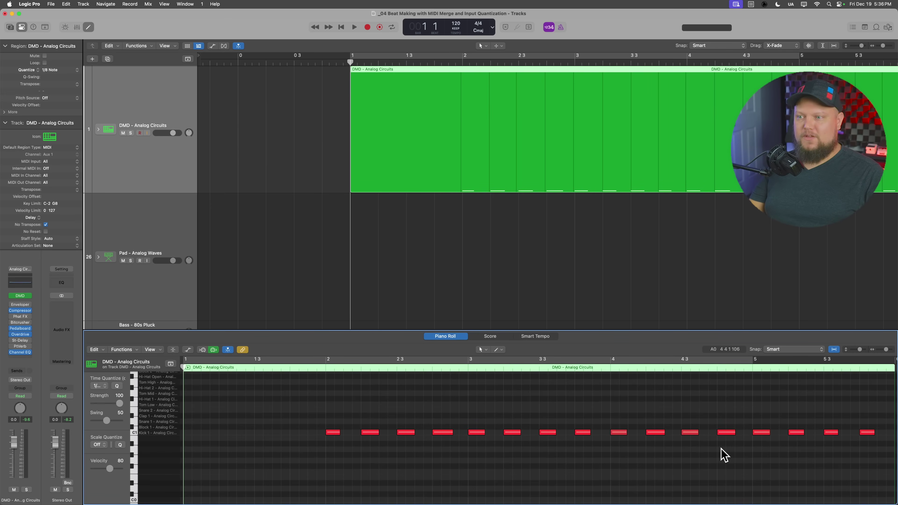
pyautogui.press('e')
pyautogui.click(527, 328)
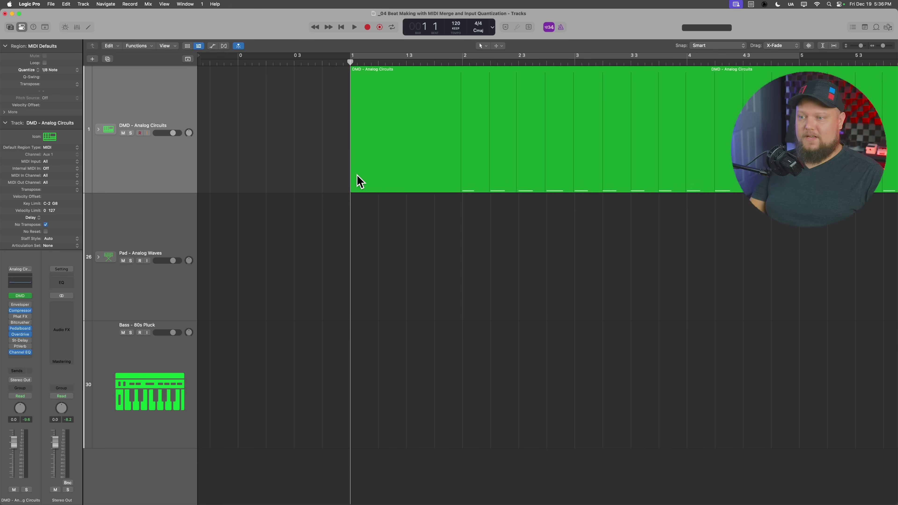
# - Undo the drum region trim to restore one region, then set a cycle from bar 0 to about bar 5
pyautogui.moveTo(351, 170); pyautogui.dragTo(464, 185)
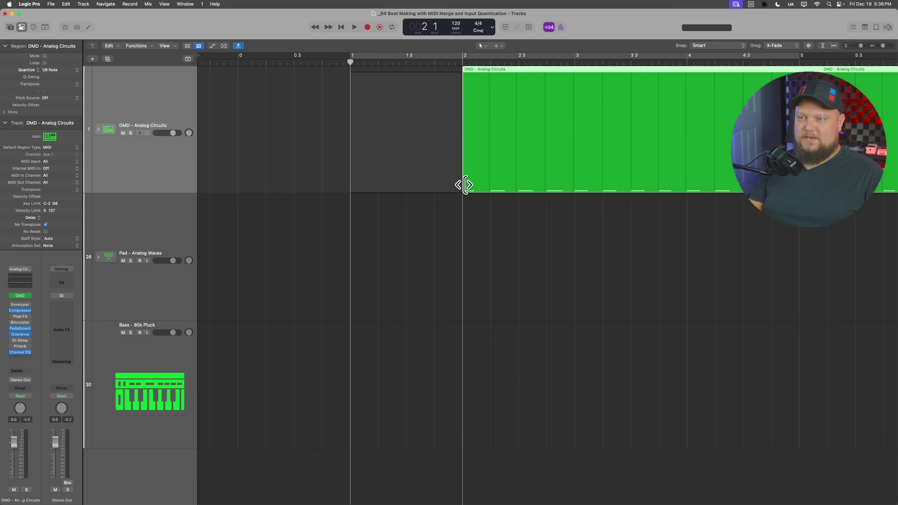
pyautogui.press('super+z')
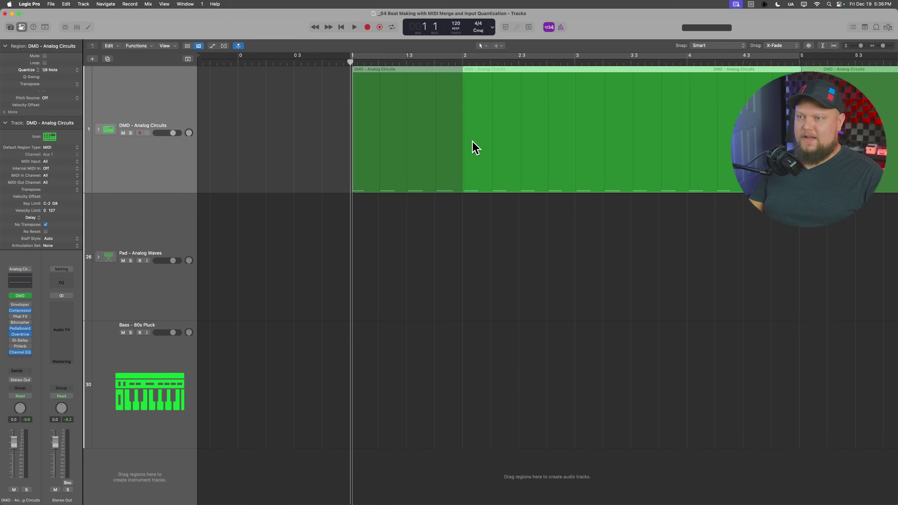
pyautogui.press('super+z')
pyautogui.click(238, 66)
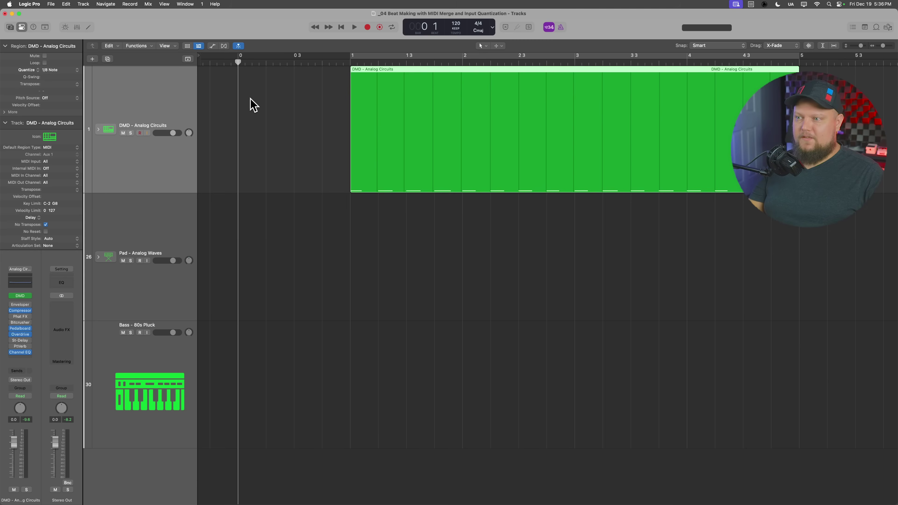
pyautogui.click(259, 121)
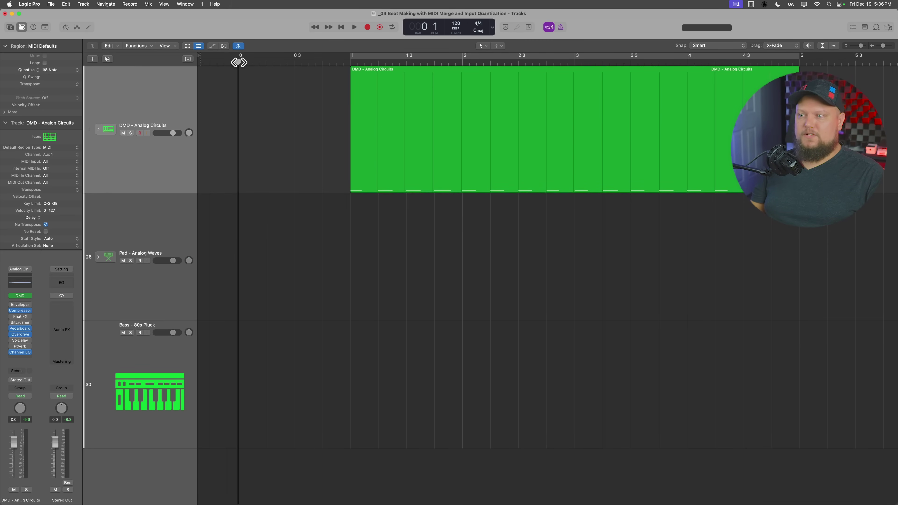
pyautogui.moveTo(240, 61); pyautogui.dragTo(856, 71)
# - Turn off count-in, extend the cycle to bar 6, and cycle-record extra drum hits merged into the region
pyautogui.press('super+Left')
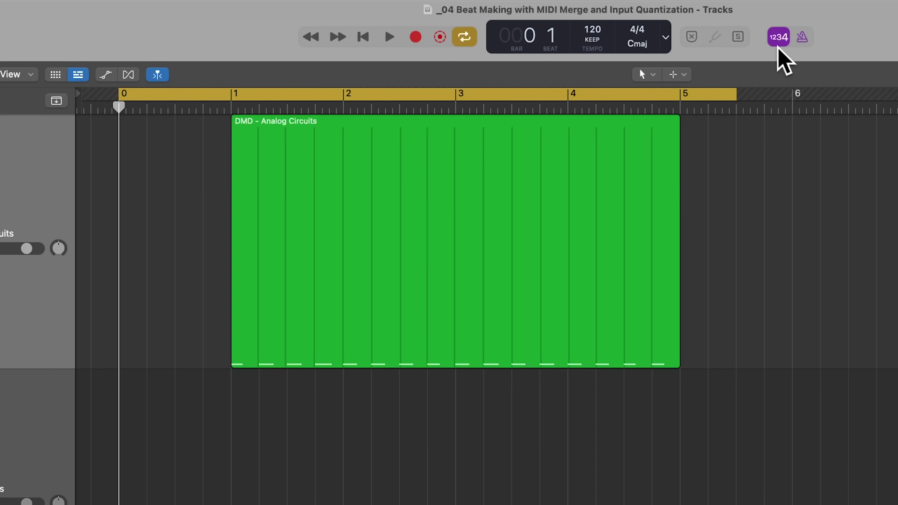
pyautogui.click(778, 37)
pyautogui.moveTo(736, 100); pyautogui.dragTo(792, 134)
pyautogui.moveTo(790, 99); pyautogui.dragTo(792, 144)
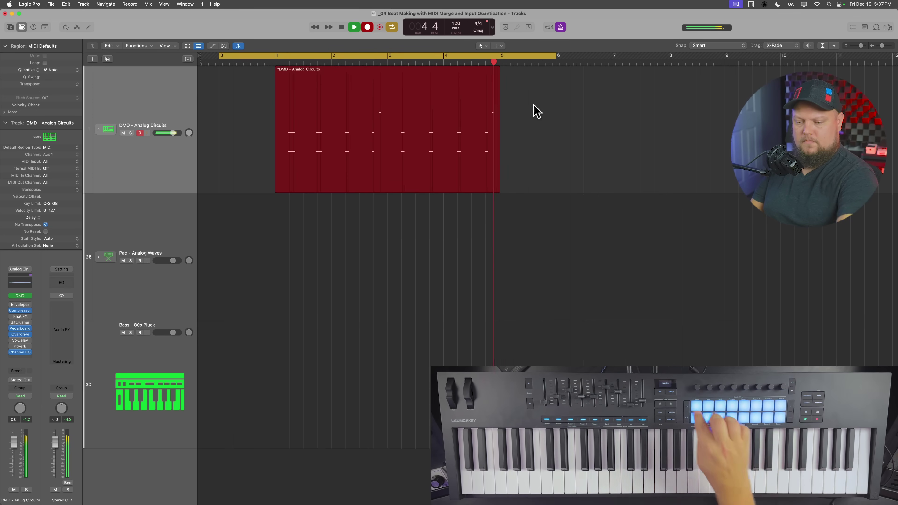
pyautogui.press('space')
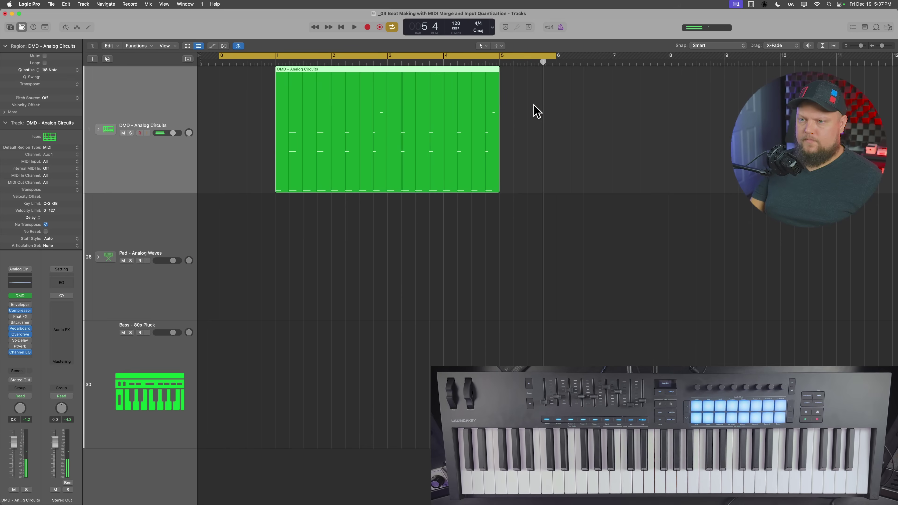
# - Inspect the drum region's notes, then delete the DMD – Analog Circuits region
pyautogui.doubleClick(443, 128)
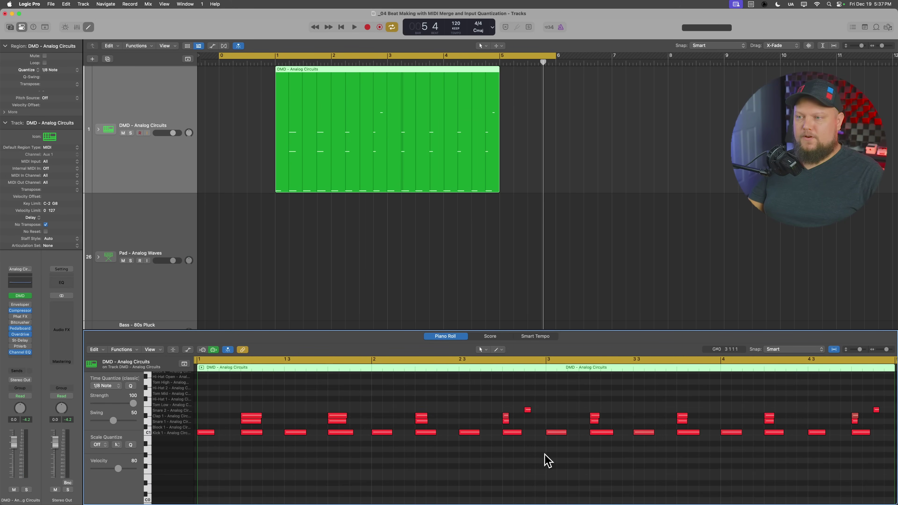
pyautogui.press('p')
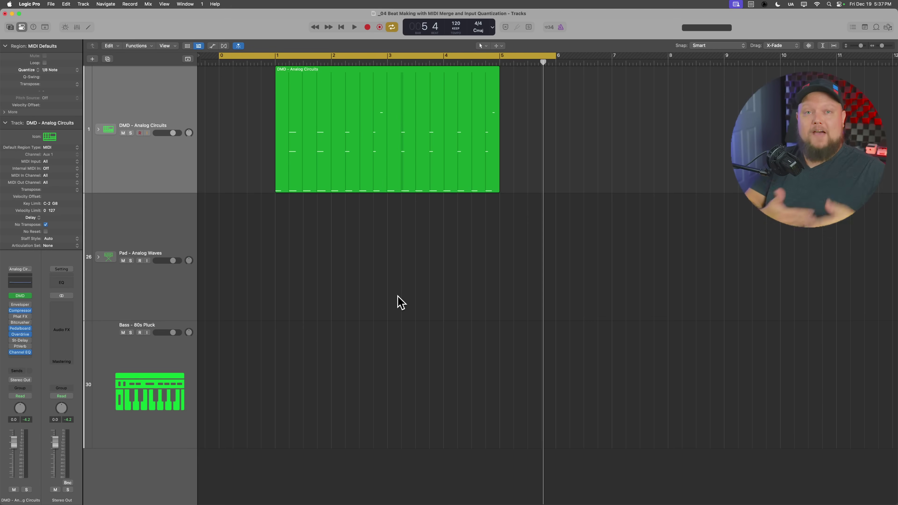
pyautogui.click(383, 161)
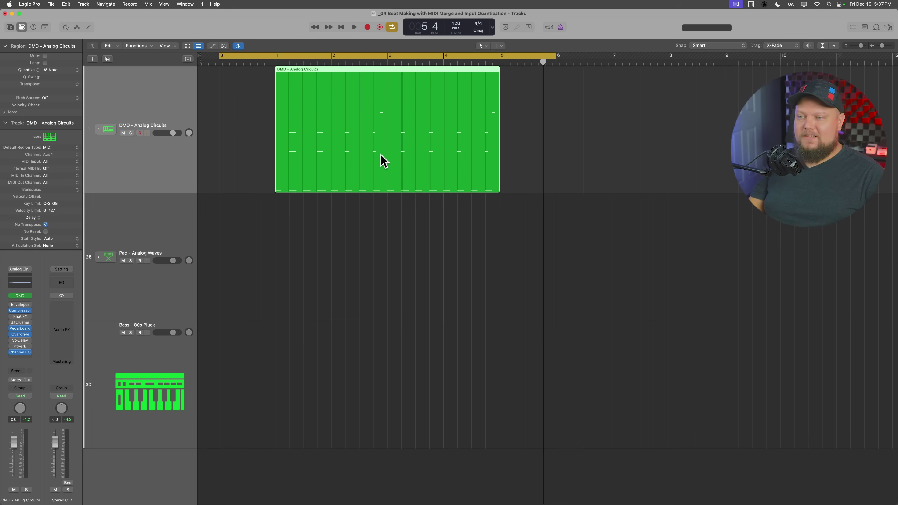
pyautogui.press('Delete')
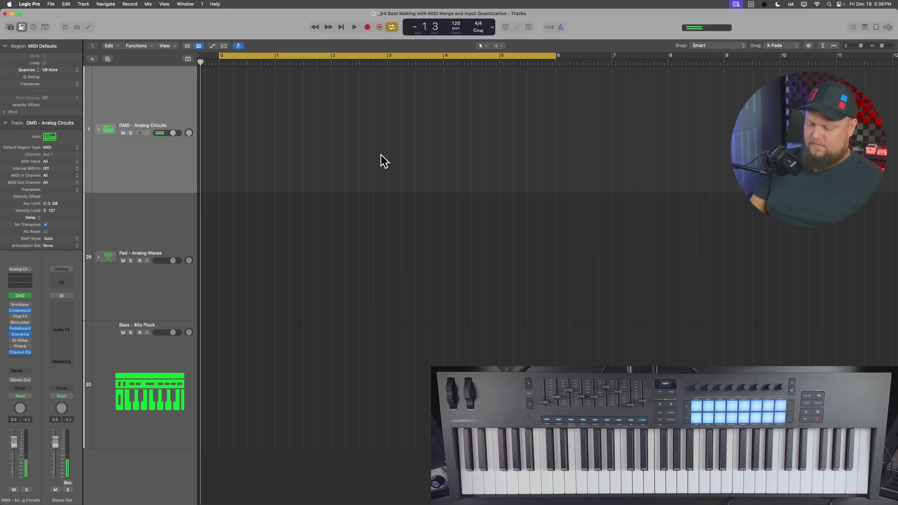
# - Record a new drum take plus a second merged pass, and open the result in the editor
pyautogui.press('r')
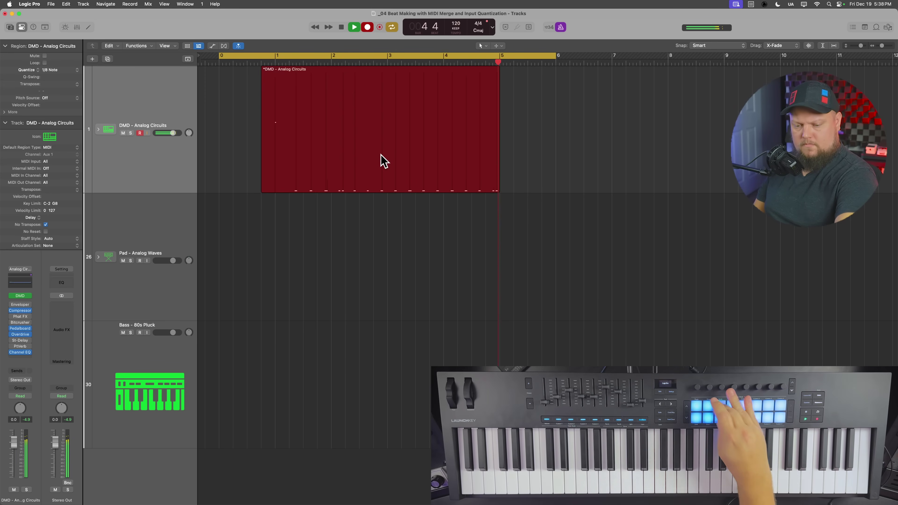
pyautogui.press('space')
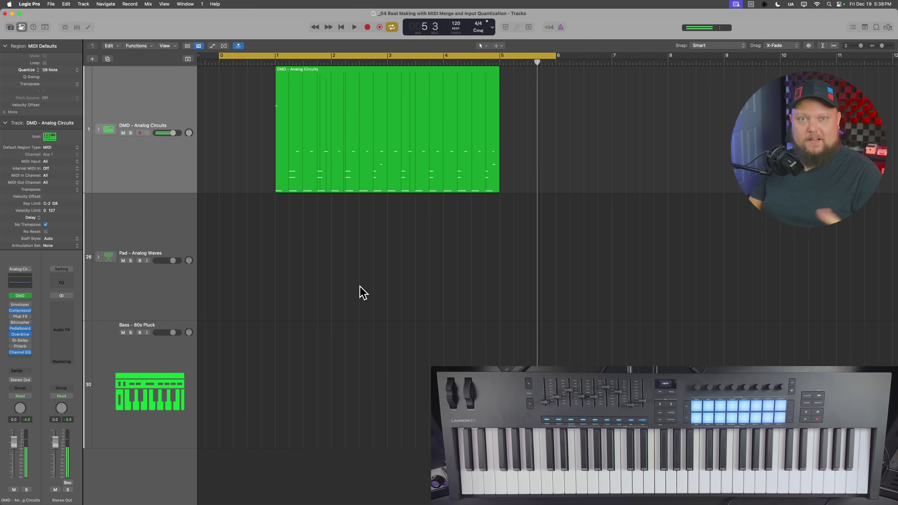
pyautogui.press('r')
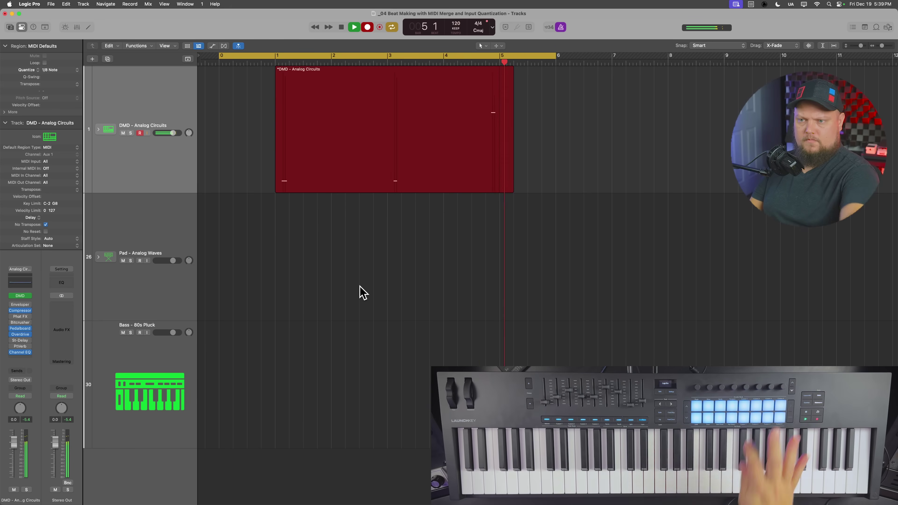
pyautogui.press('space')
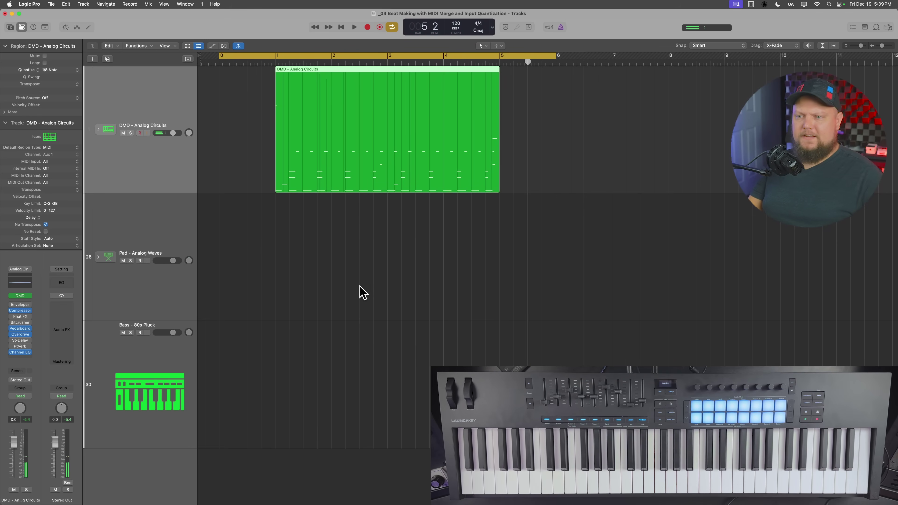
pyautogui.doubleClick(399, 138)
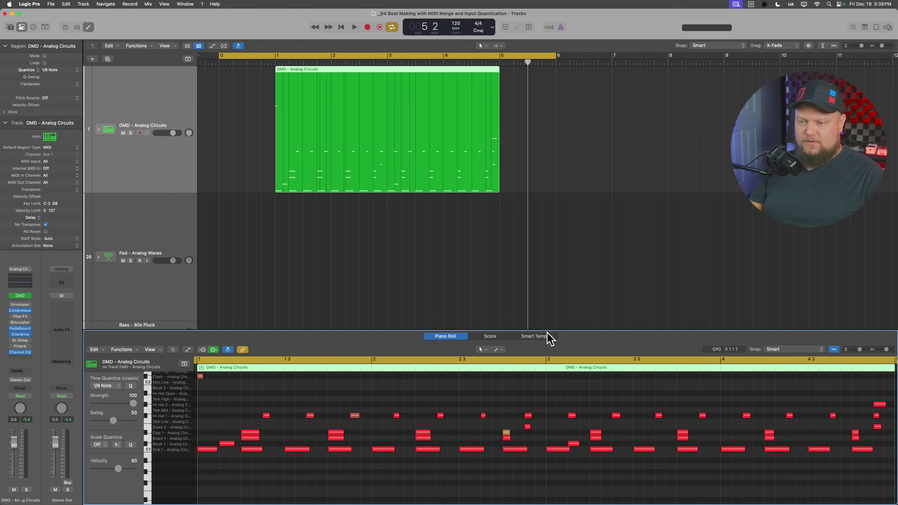
# - Drag the late G#1 drum hit earlier to beat 4 4 and deselect it
pyautogui.moveTo(562, 330); pyautogui.dragTo(561, 211)
pyautogui.hscroll(5, 603, 370)
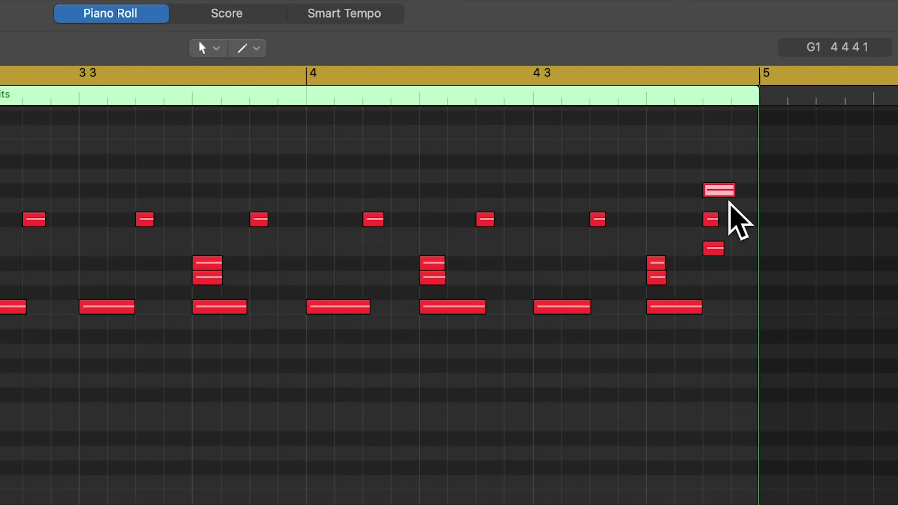
pyautogui.moveTo(720, 191); pyautogui.dragTo(664, 191)
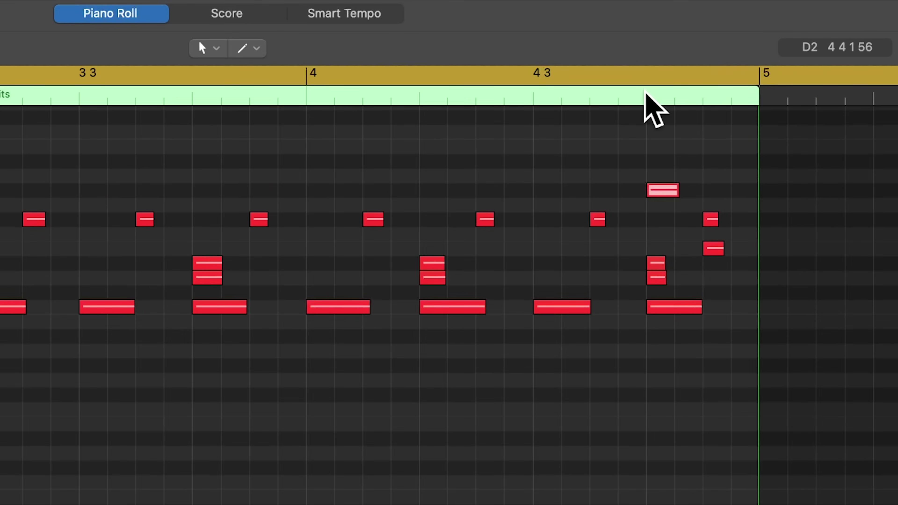
pyautogui.click(647, 93)
pyautogui.click(726, 216)
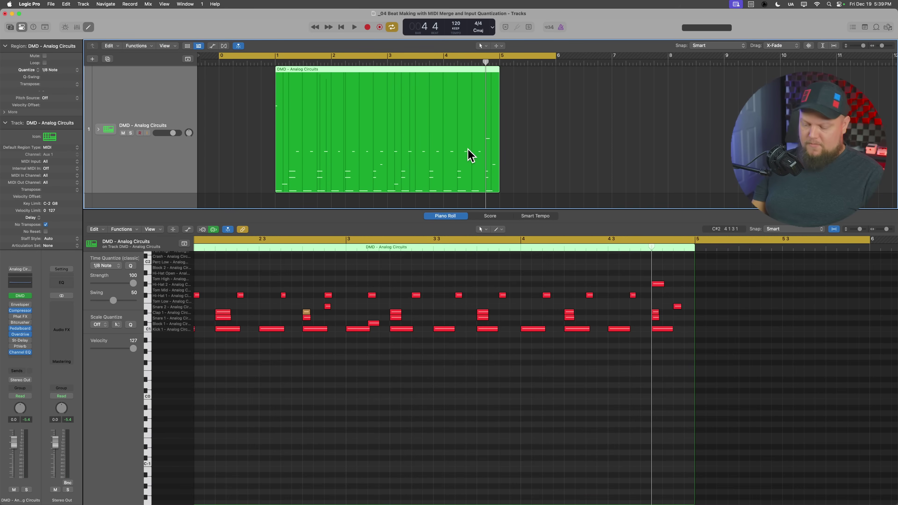
# - Set the cycle to the region's bars 1–5 and play the pattern back
pyautogui.press('super+u')
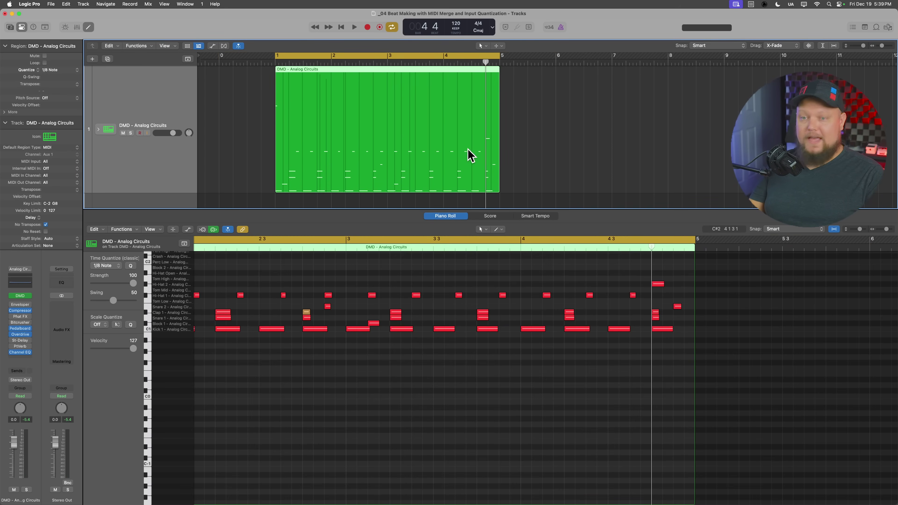
pyautogui.press('space')
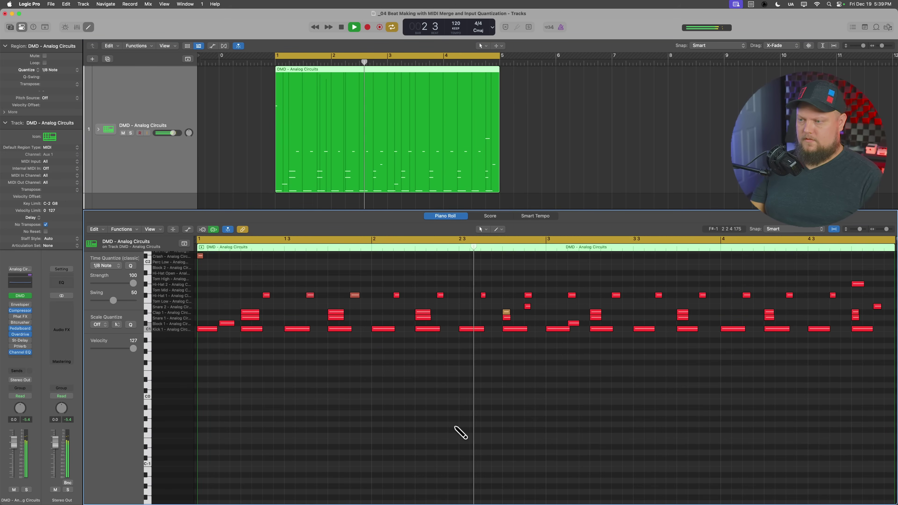
pyautogui.scroll(-5, 458, 431)
pyautogui.scroll(15, 457, 431)
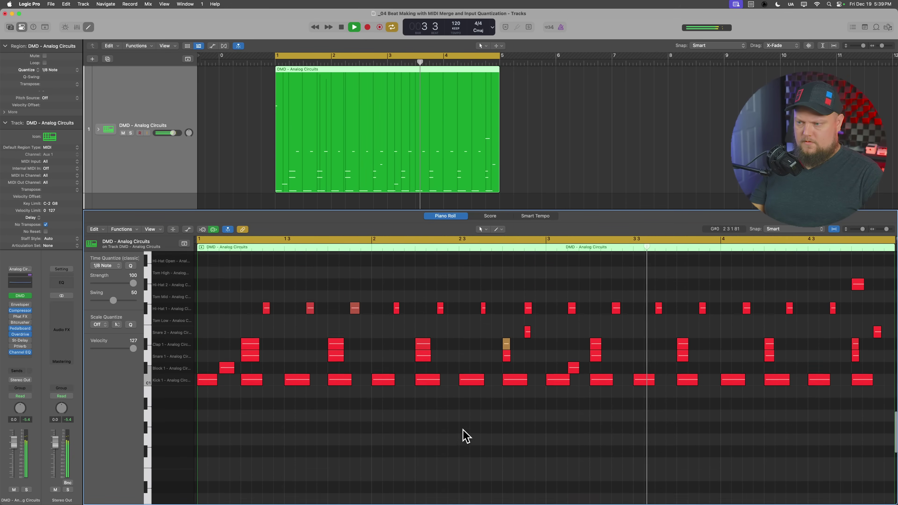
pyautogui.press('super+Left')
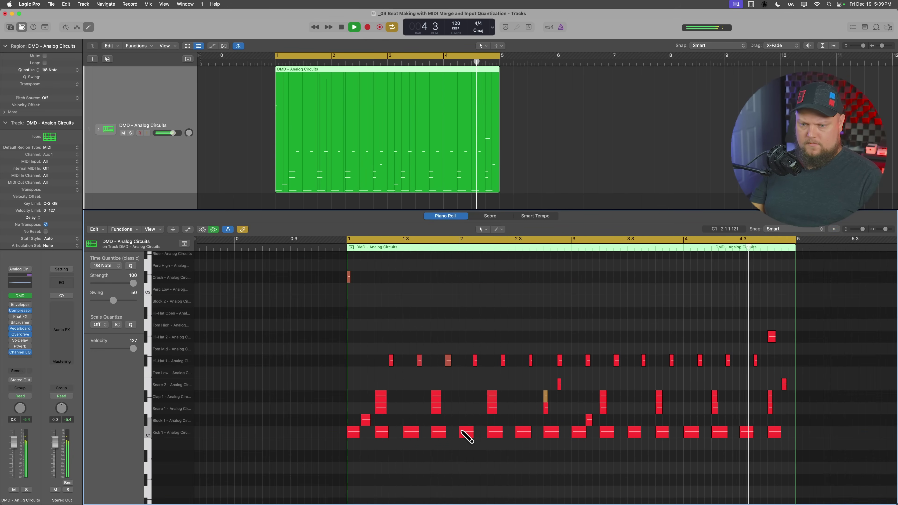
pyautogui.hscroll(2, 466, 439)
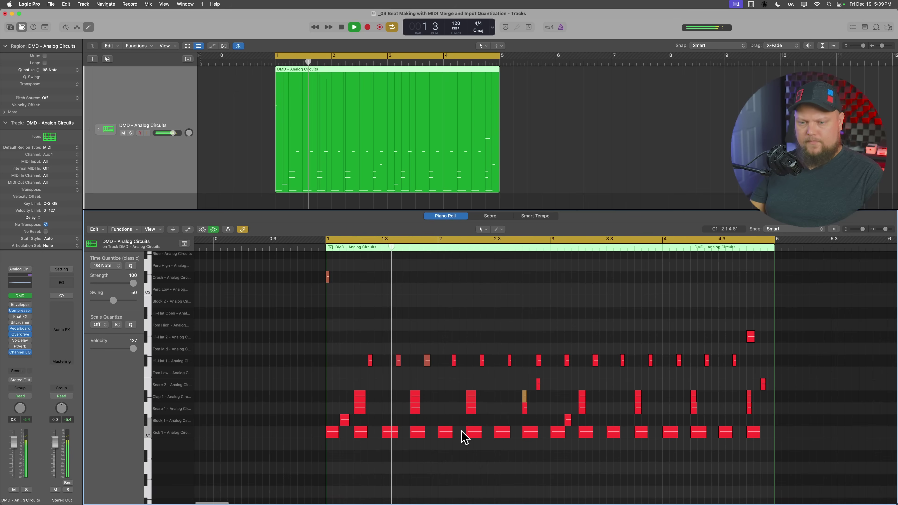
pyautogui.scroll(2, 340, 397)
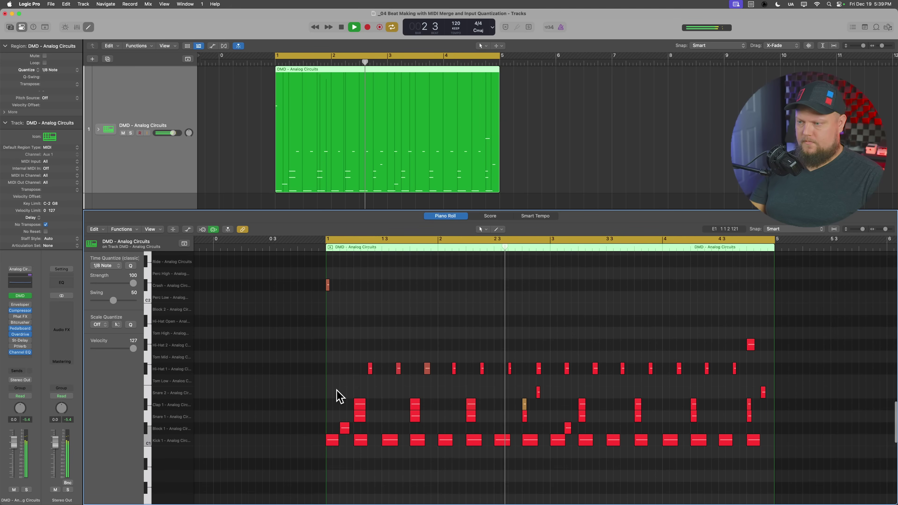
pyautogui.press('space')
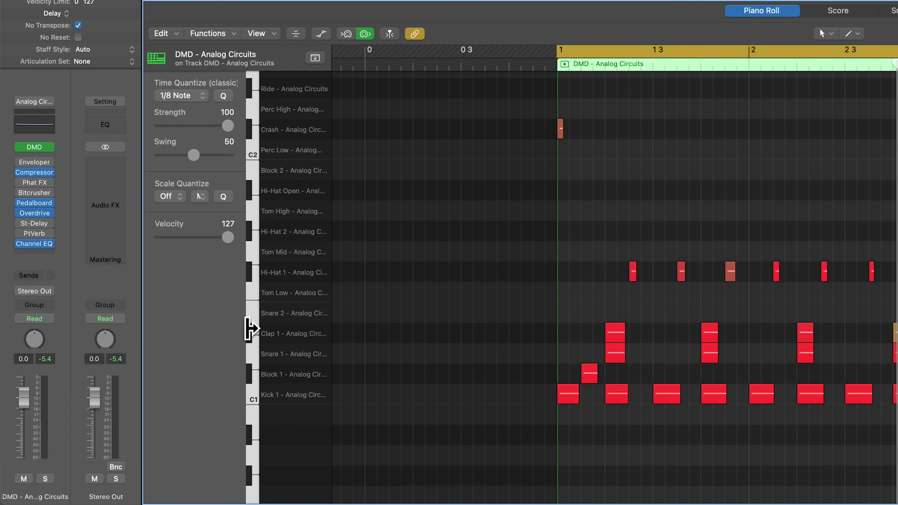
# - Lower both Block 1 drum notes to velocity 41 and play the pattern to check
pyautogui.click(249, 375)
pyautogui.click(249, 374)
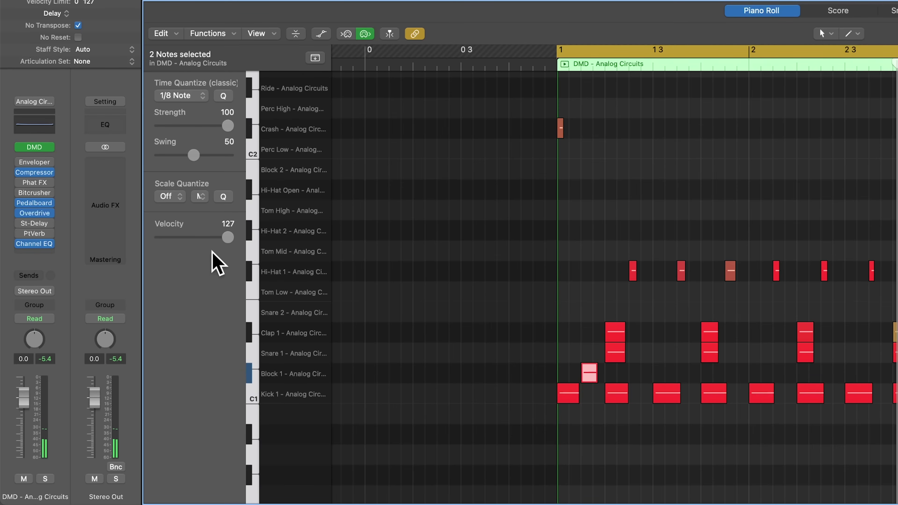
pyautogui.moveTo(228, 237); pyautogui.dragTo(204, 254)
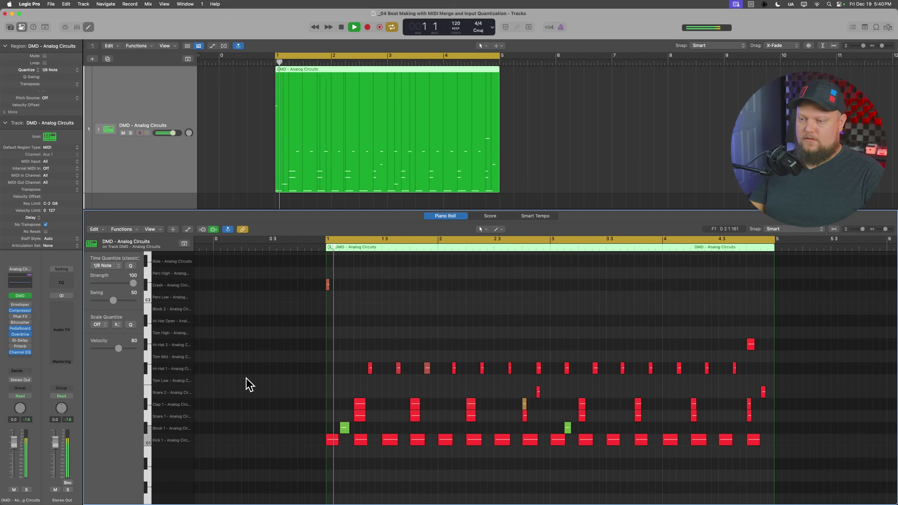
pyautogui.press('space')
pyautogui.click(171, 429)
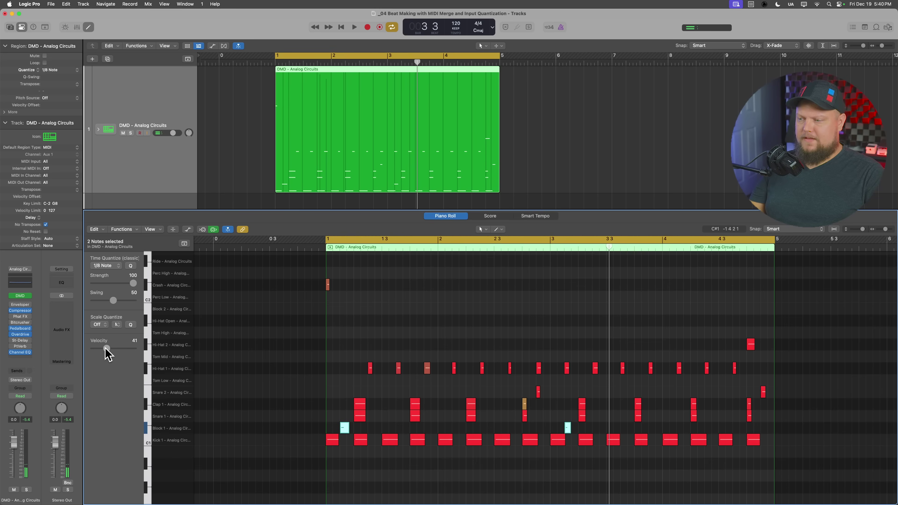
pyautogui.press('space')
pyautogui.click(235, 387)
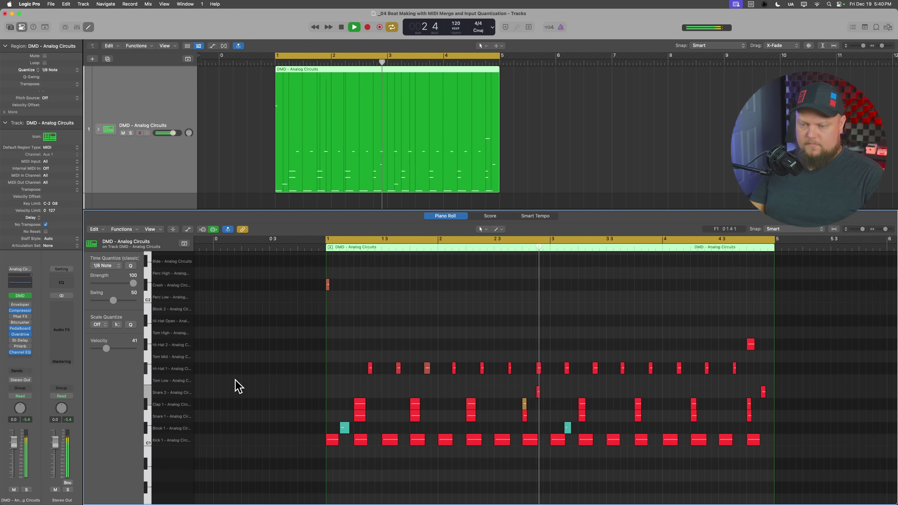
pyautogui.press('space')
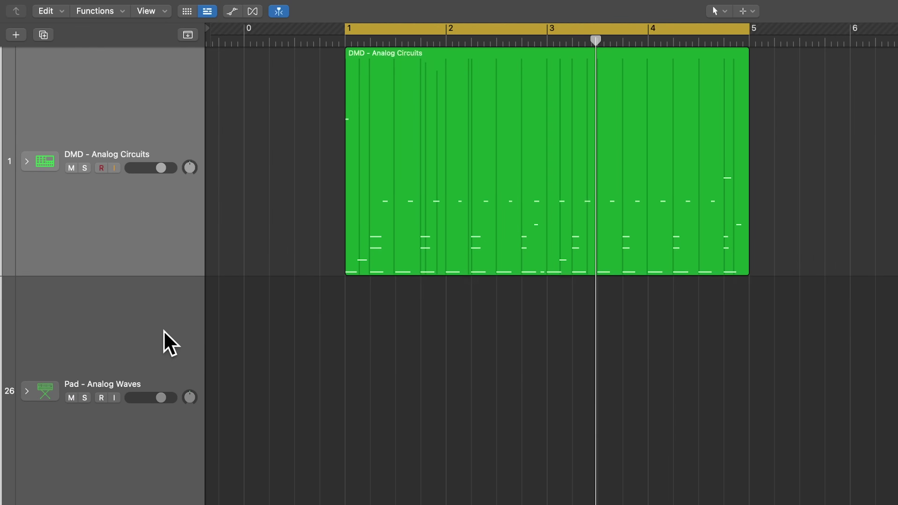
# - Loop bars 0–6 on Pad - Analog Waves, stop recording, and open the new chord region
pyautogui.click(175, 229)
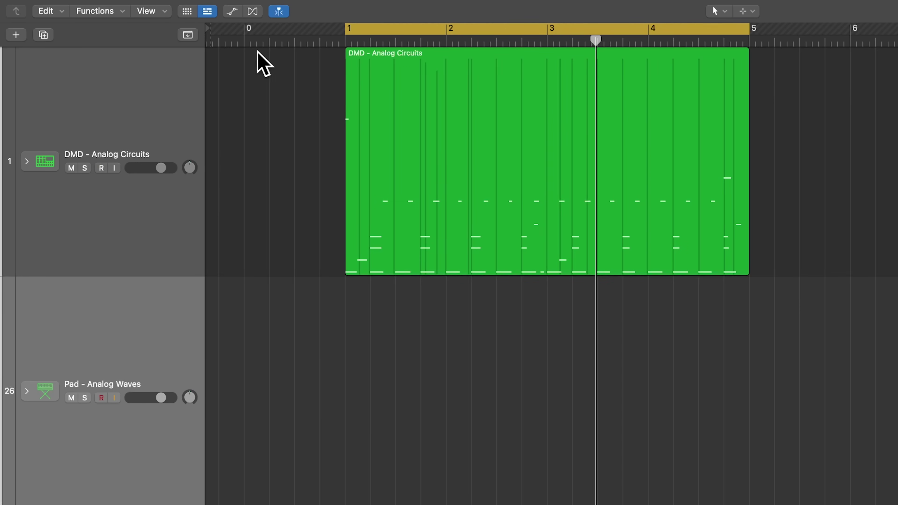
pyautogui.moveTo(251, 35); pyautogui.dragTo(839, 70)
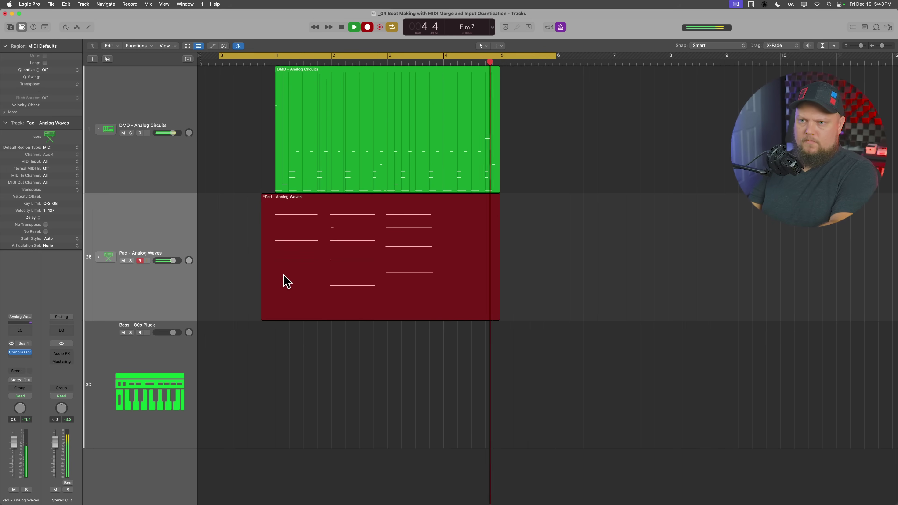
pyautogui.press('space')
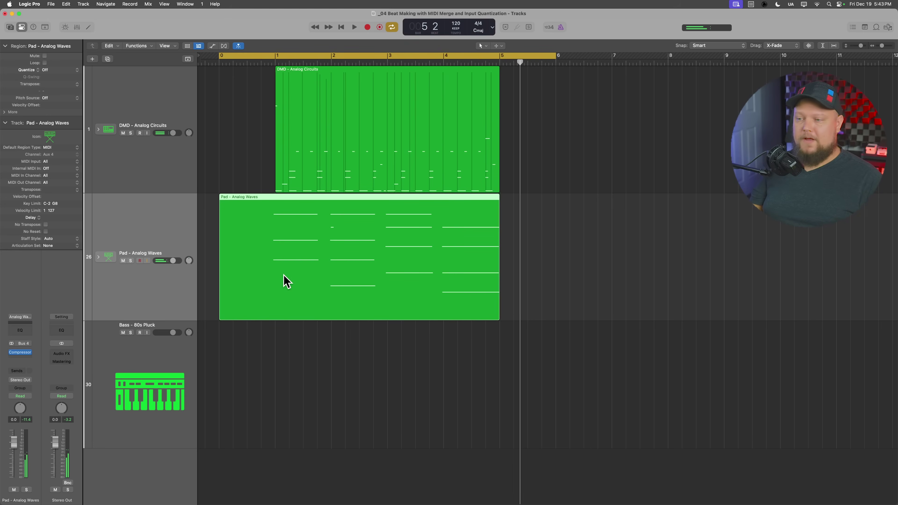
pyautogui.doubleClick(286, 281)
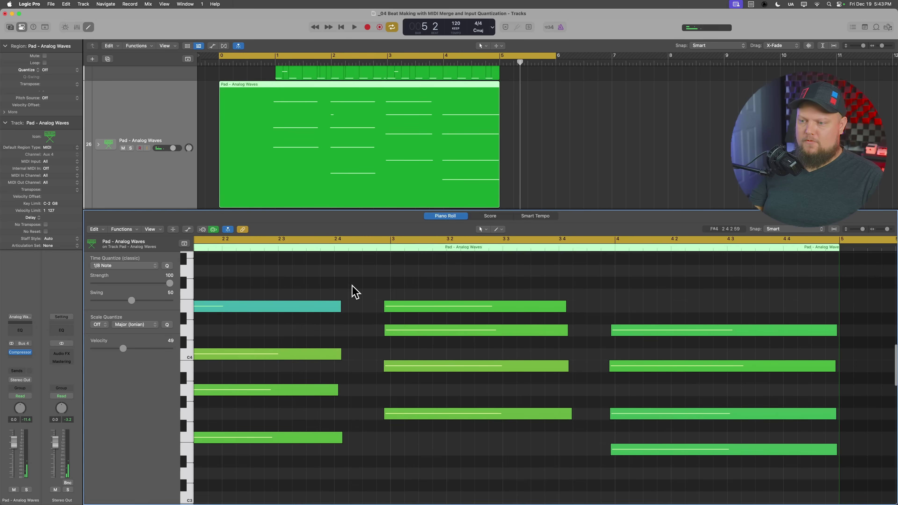
# - Turn cycle off, solo the Pad track, zoom in and play from bar 1
pyautogui.press('z')
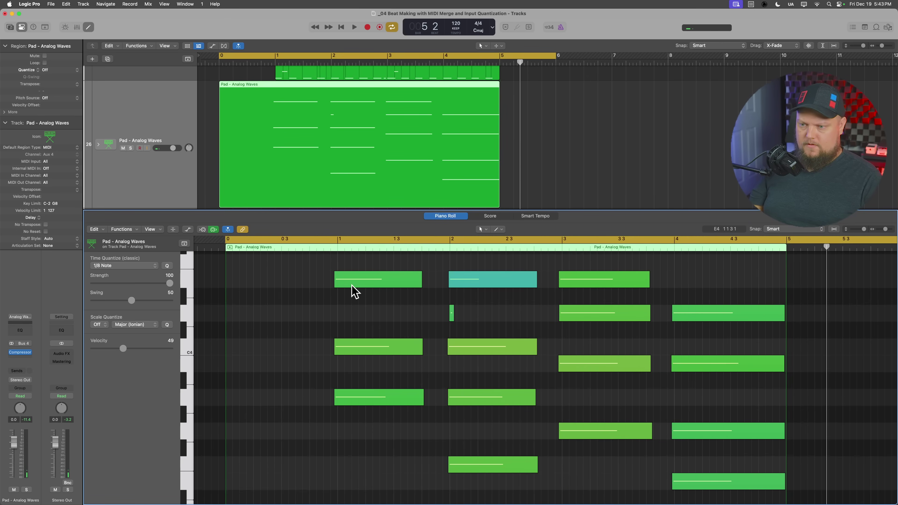
pyautogui.click(452, 313)
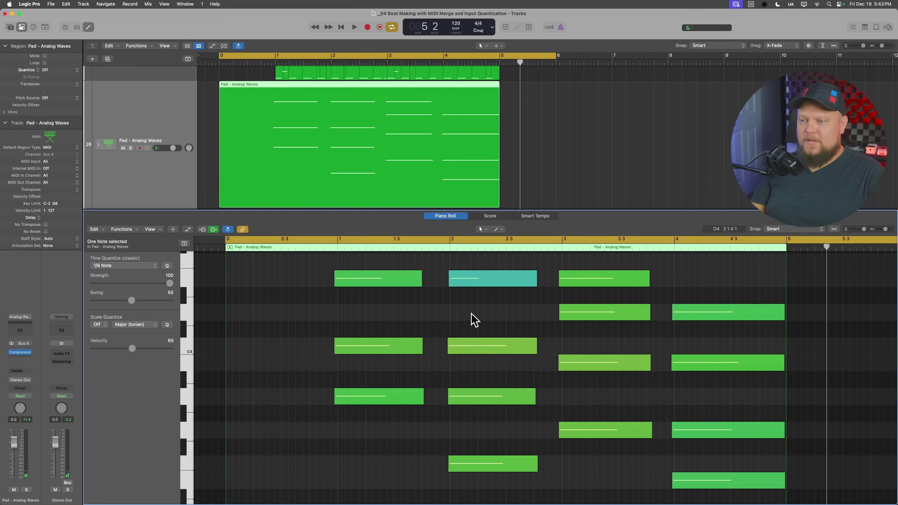
pyautogui.press('c')
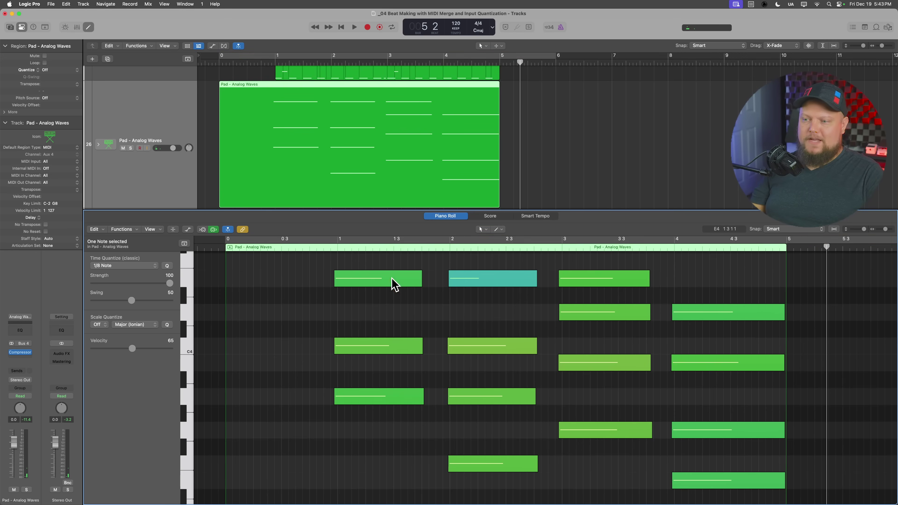
pyautogui.click(338, 249)
pyautogui.press('s')
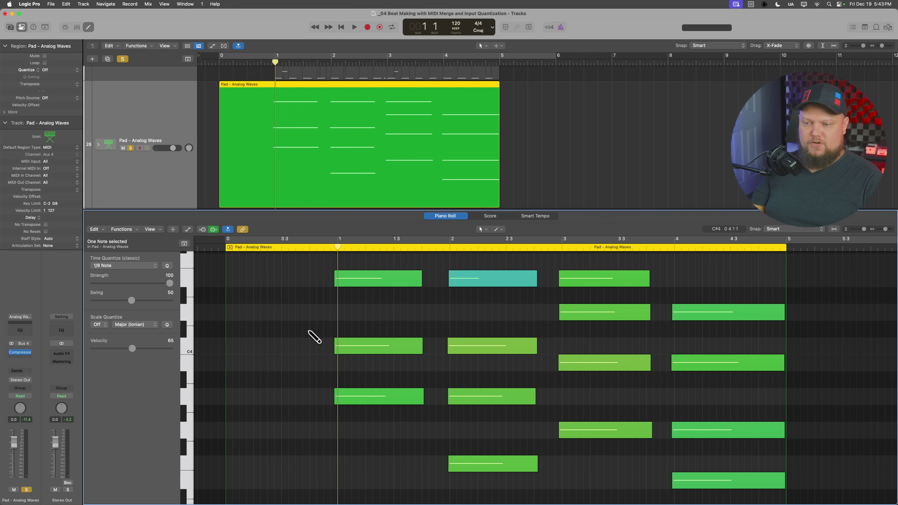
pyautogui.press('super+Right')
pyautogui.press('super+Up')
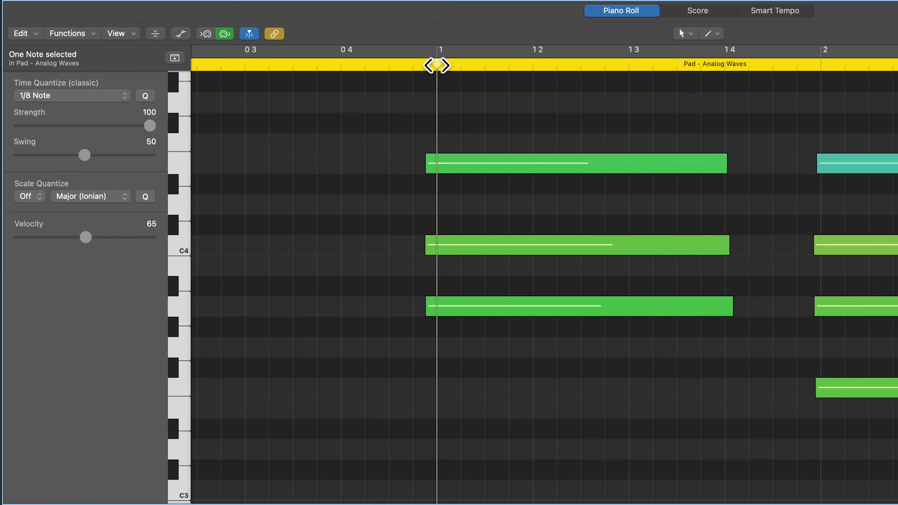
pyautogui.moveTo(338, 248)
pyautogui.mouseDown()
pyautogui.moveTo(313, 248)
pyautogui.moveTo(338, 248)
pyautogui.mouseUp()
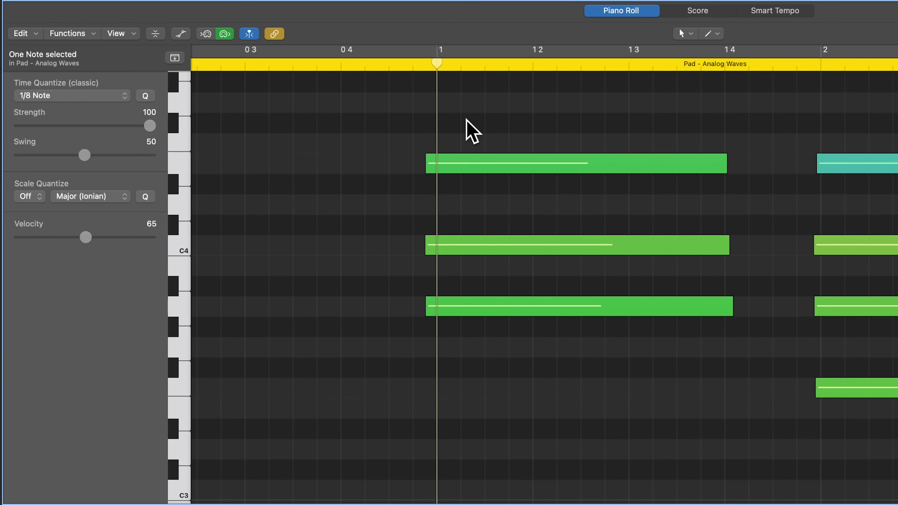
pyautogui.press('space')
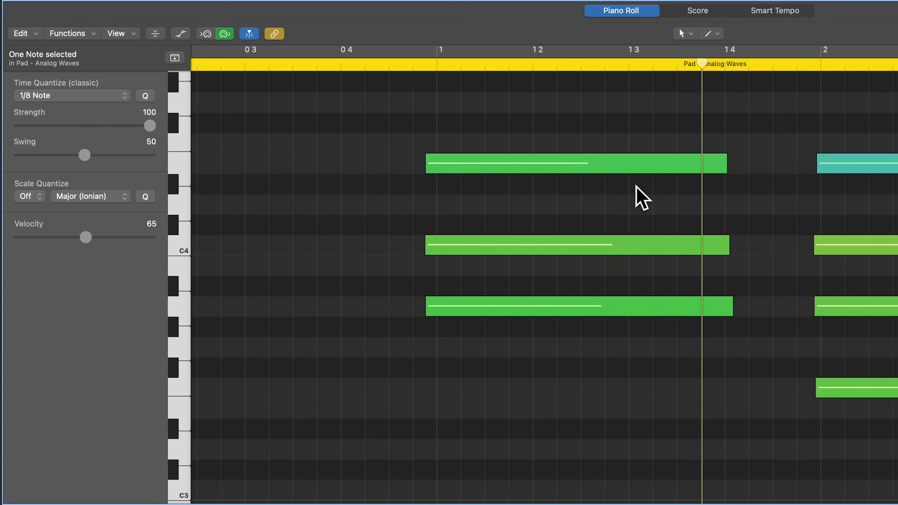
# - Replay the first chord from just before bar 1, then again from bar 1
pyautogui.click(759, 303)
pyautogui.moveTo(692, 66); pyautogui.dragTo(398, 95)
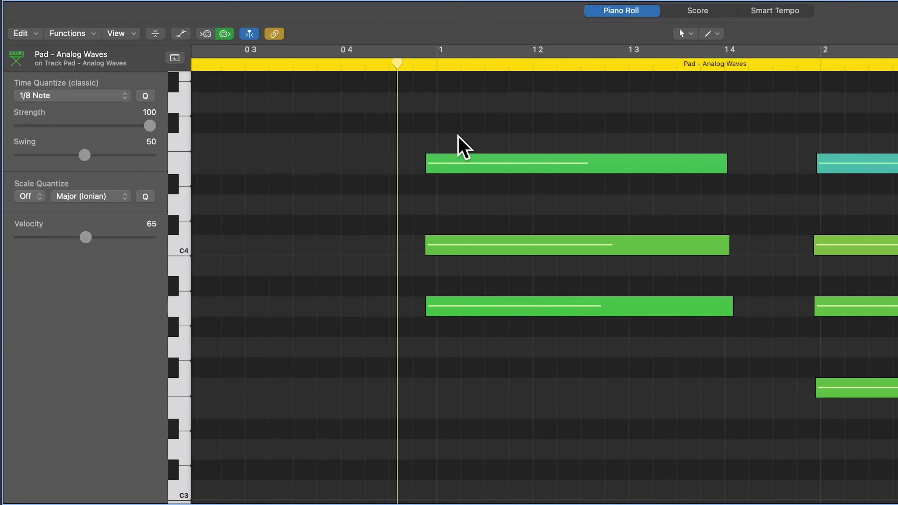
pyautogui.press('space')
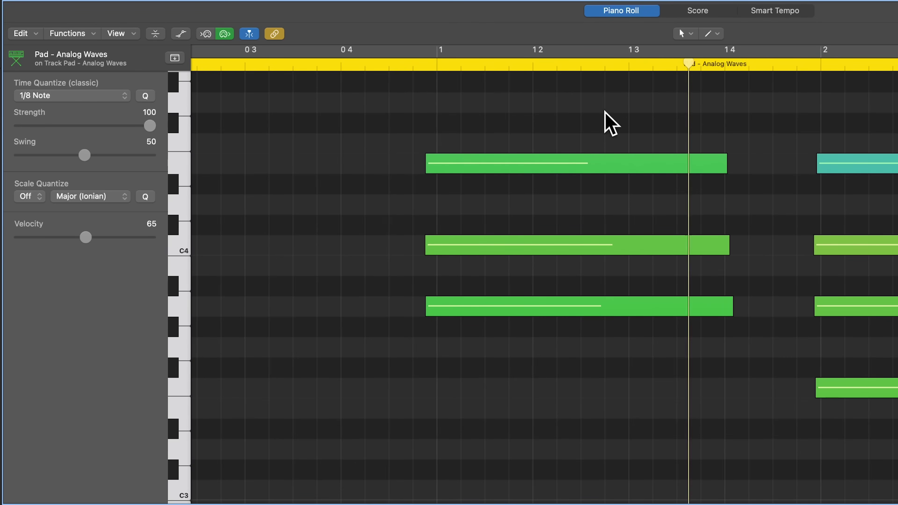
pyautogui.moveTo(690, 64); pyautogui.dragTo(438, 153)
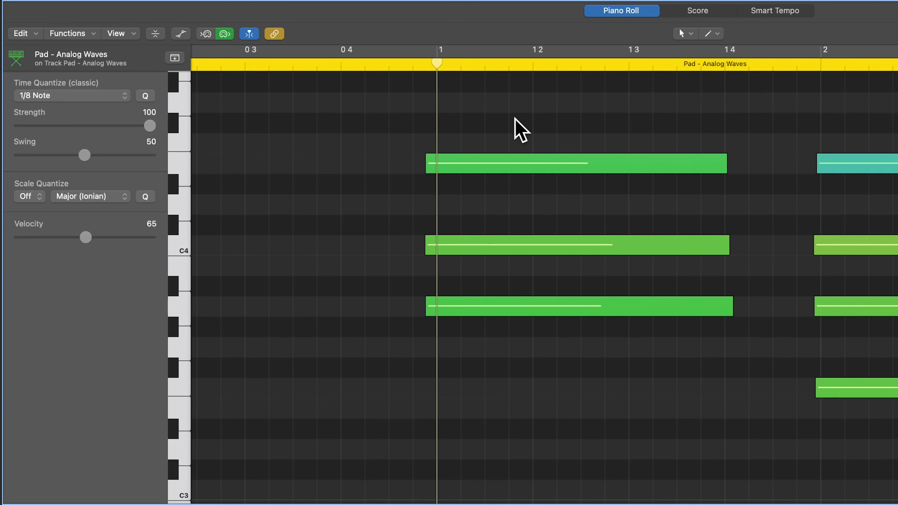
pyautogui.press('space')
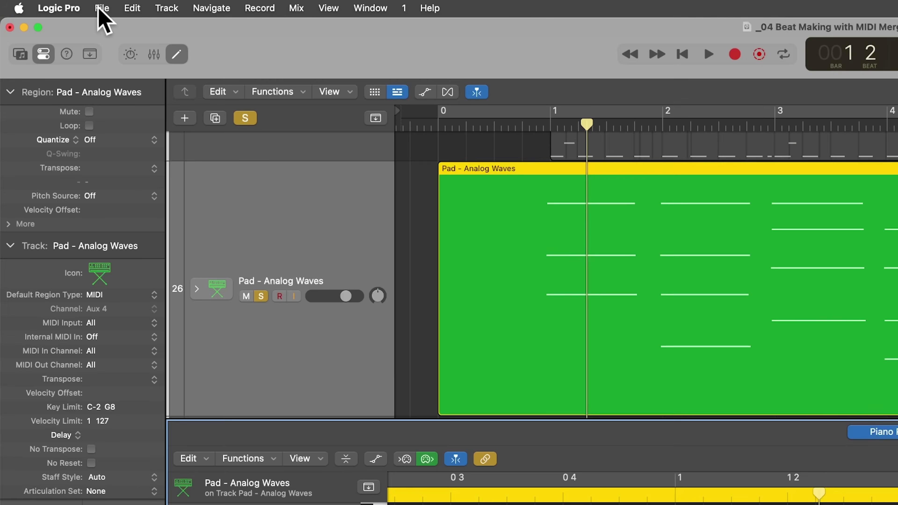
# - Enable Notes in the Chase tab of Project Settings > MIDI
pyautogui.click(102, 8)
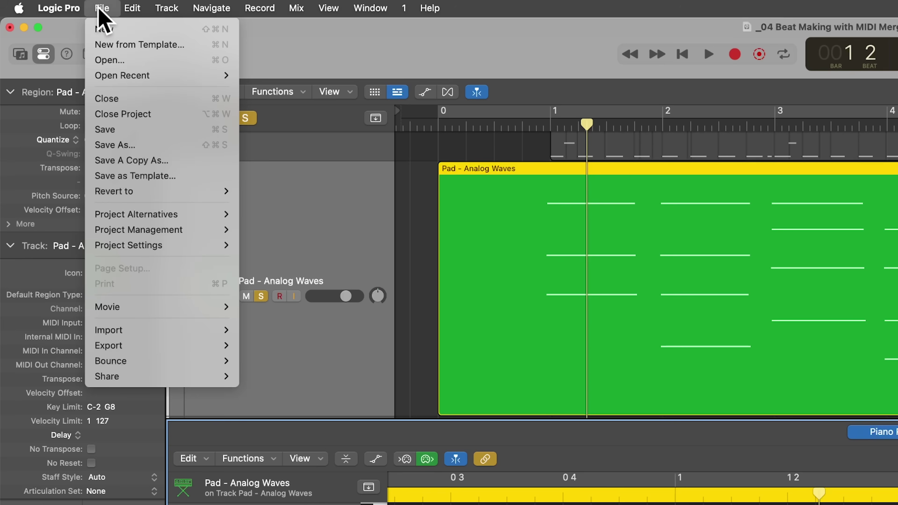
pyautogui.moveTo(135, 244)
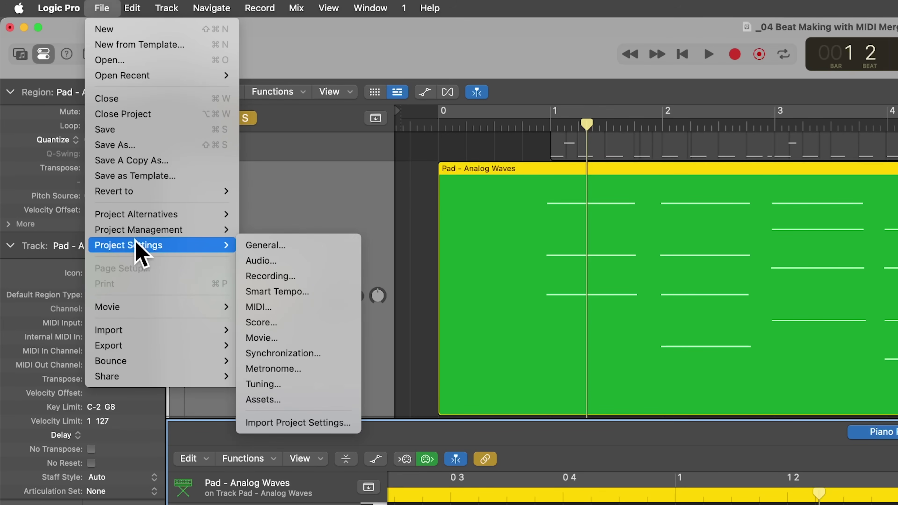
pyautogui.click(295, 306)
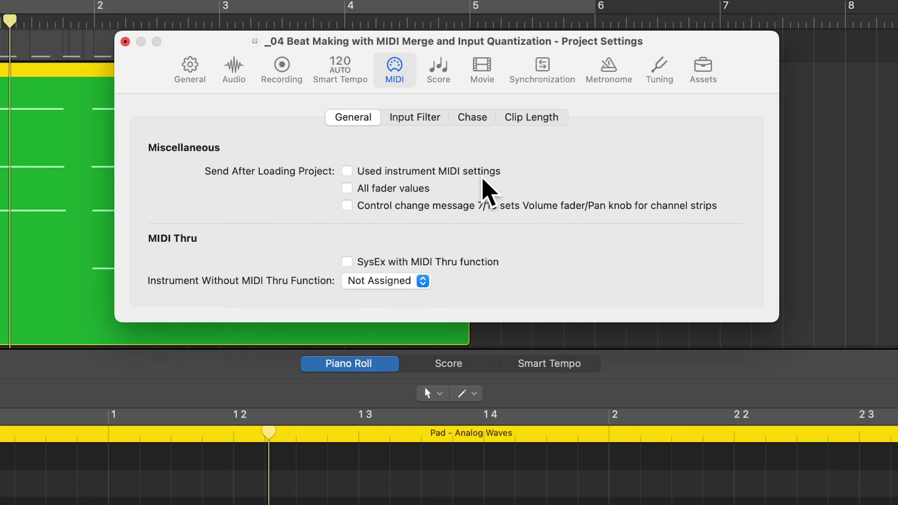
pyautogui.click(477, 118)
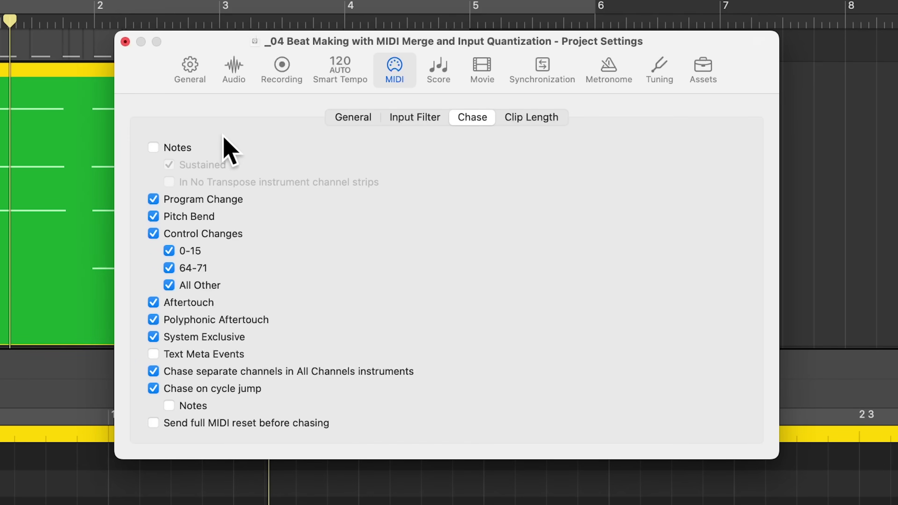
pyautogui.click(180, 147)
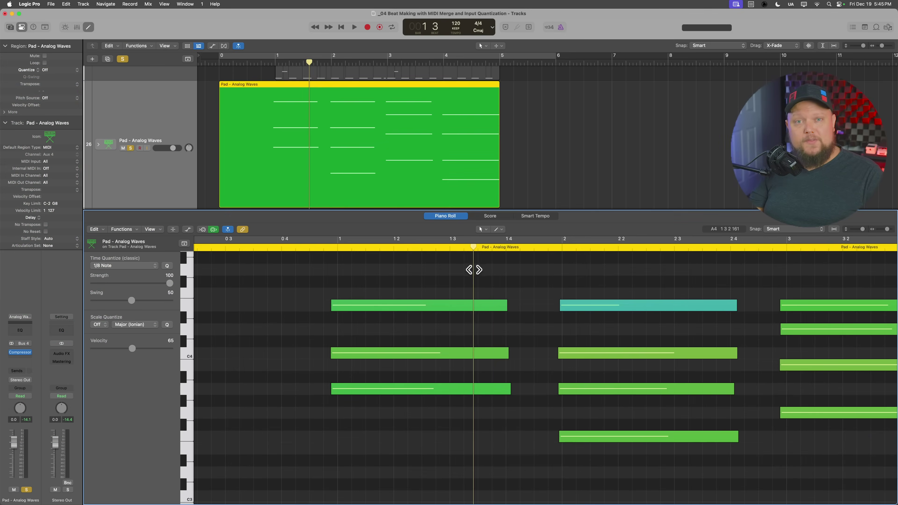
# - Test chasing by playing from partway into the first chord and from before bar 1
pyautogui.moveTo(409, 477); pyautogui.dragTo(332, 495)
pyautogui.moveTo(439, 275); pyautogui.dragTo(379, 277)
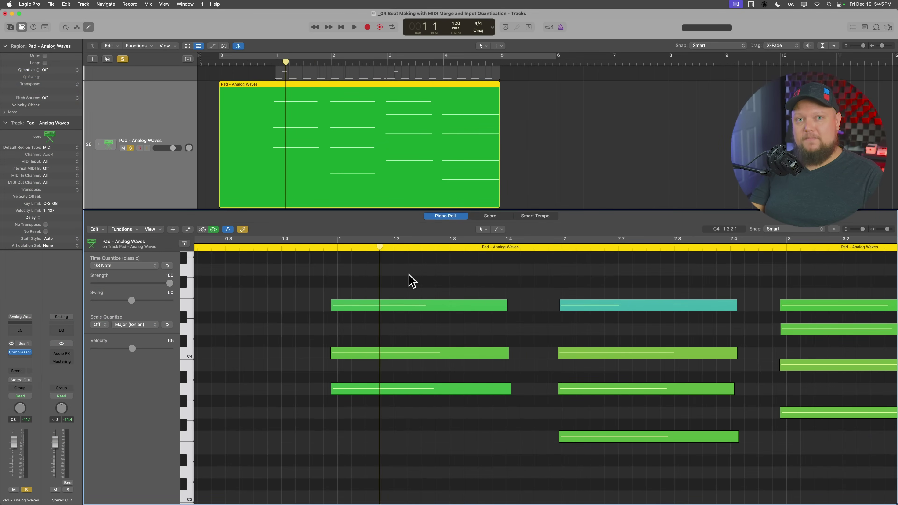
pyautogui.press('space')
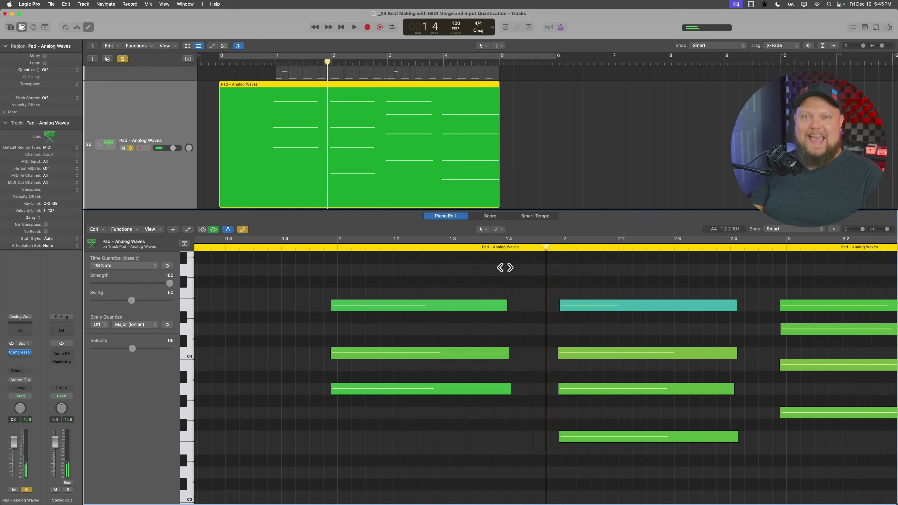
pyautogui.moveTo(505, 268); pyautogui.dragTo(323, 324)
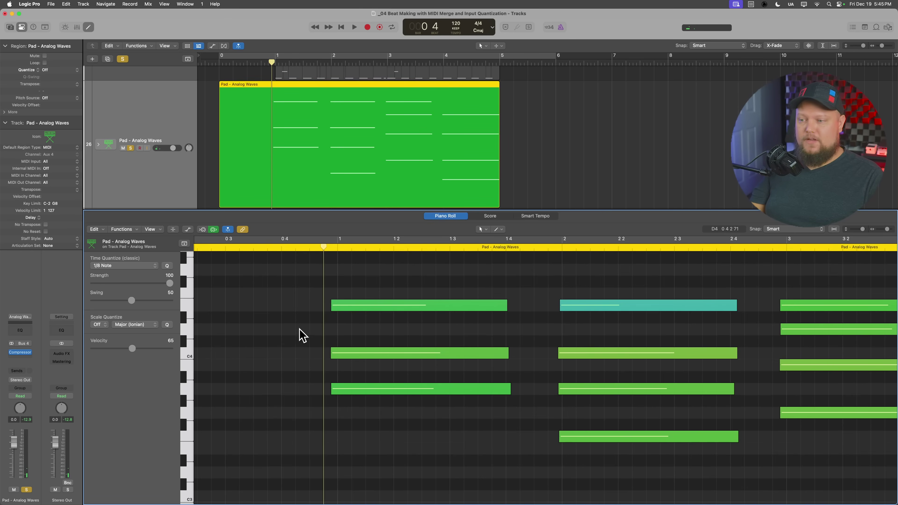
pyautogui.press('space')
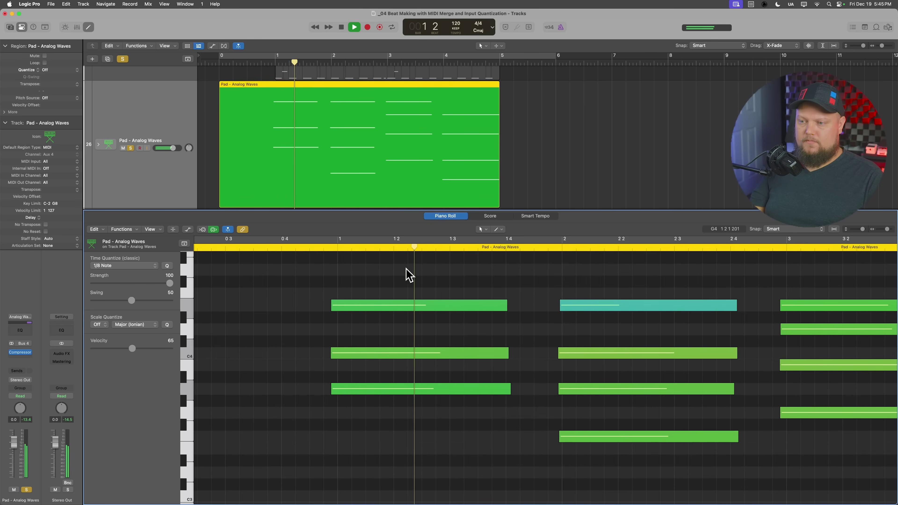
pyautogui.moveTo(428, 248); pyautogui.dragTo(367, 249)
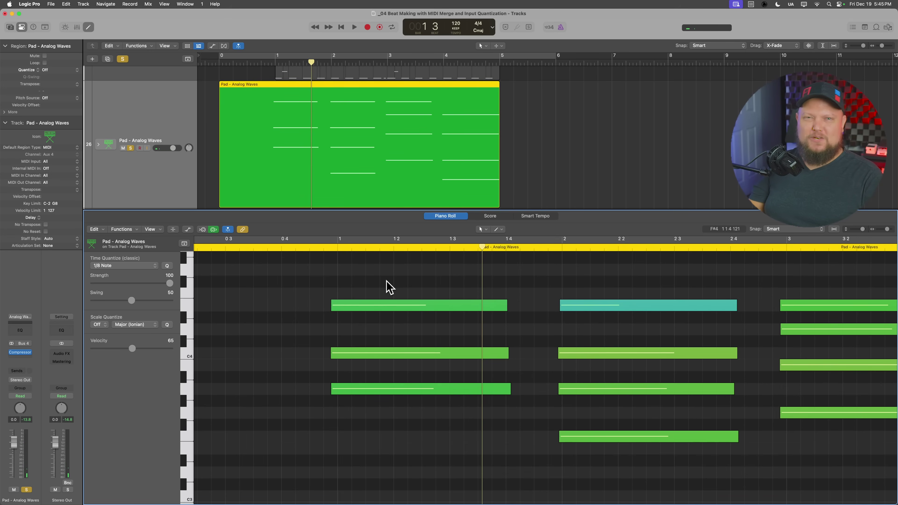
pyautogui.scroll(-3, 387, 285)
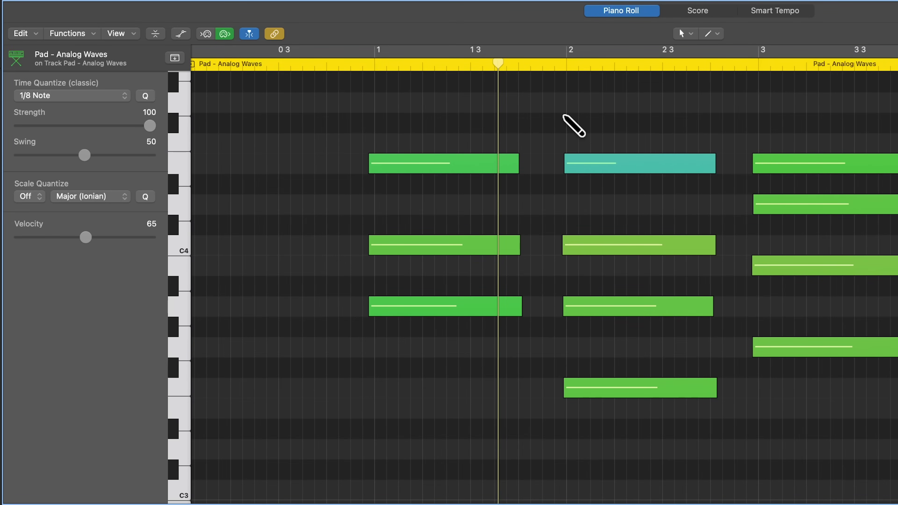
# - Quantize all the pad notes to 1/1 Note
pyautogui.press('super+a')
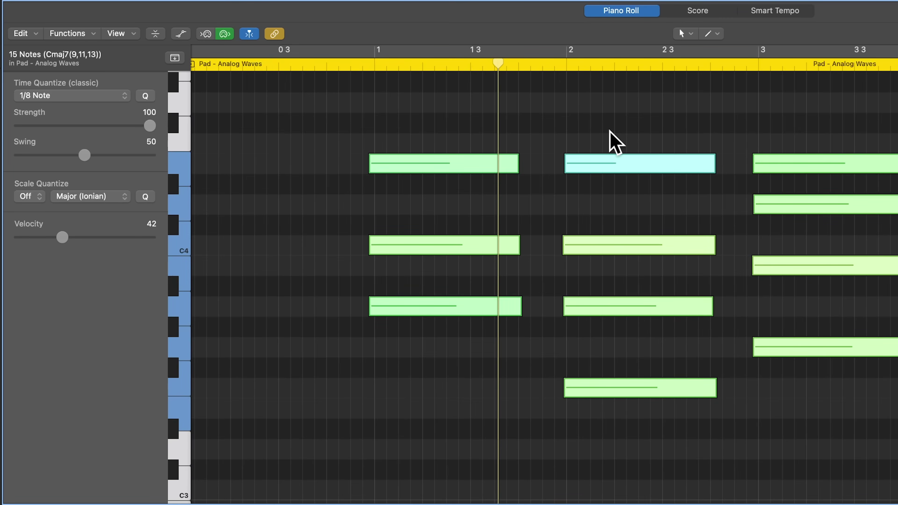
pyautogui.click(67, 96)
pyautogui.click(67, 57)
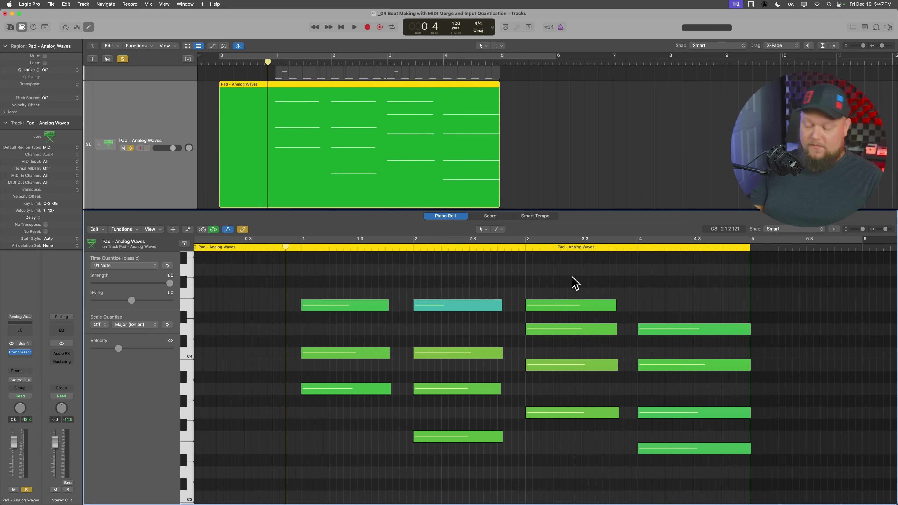
# - Apply legato so each pad chord extends to the next one, then deselect
pyautogui.press('super+a')
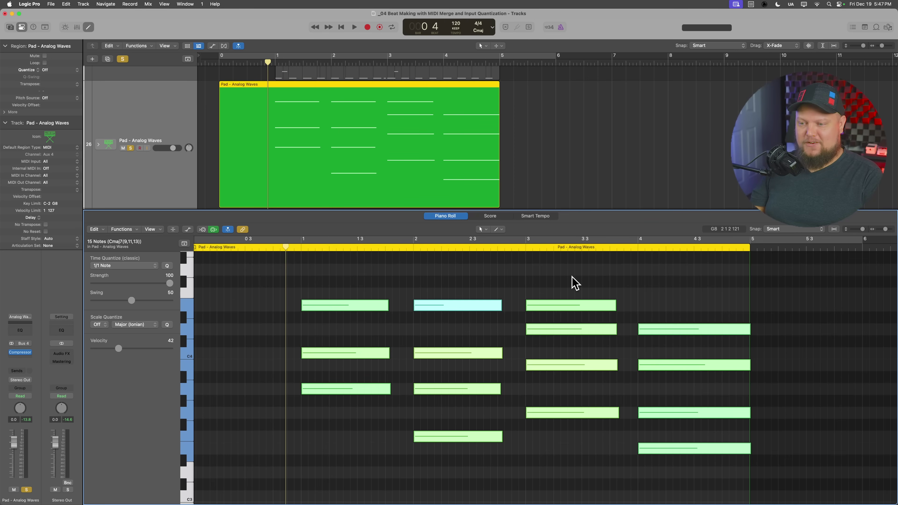
pyautogui.hotkey('shift', 'l')
pyautogui.press('Return')
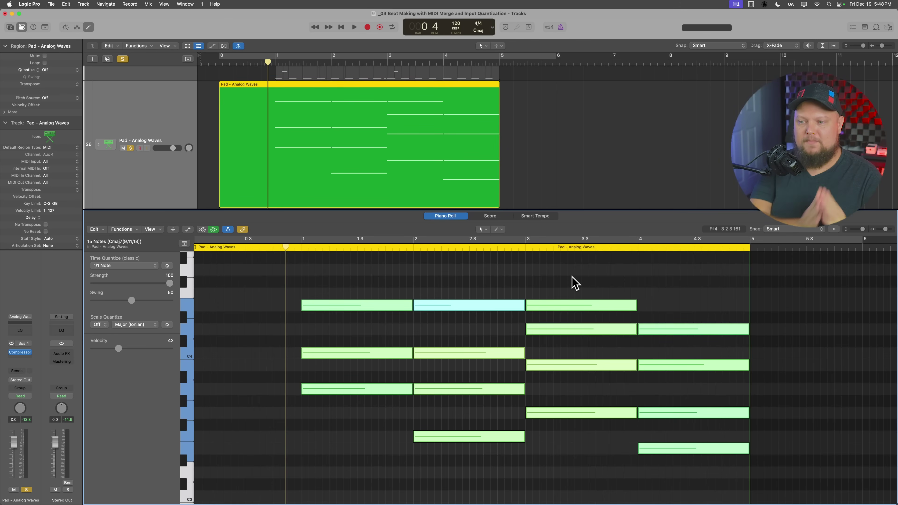
pyautogui.click(401, 280)
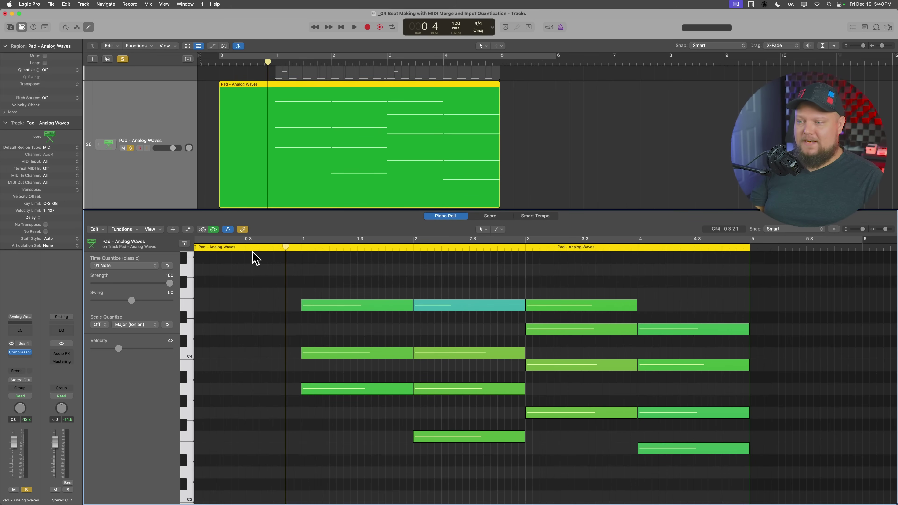
# - Raise the cyan pad note at bar 2 to velocity 76, then deselect it
pyautogui.click(470, 314)
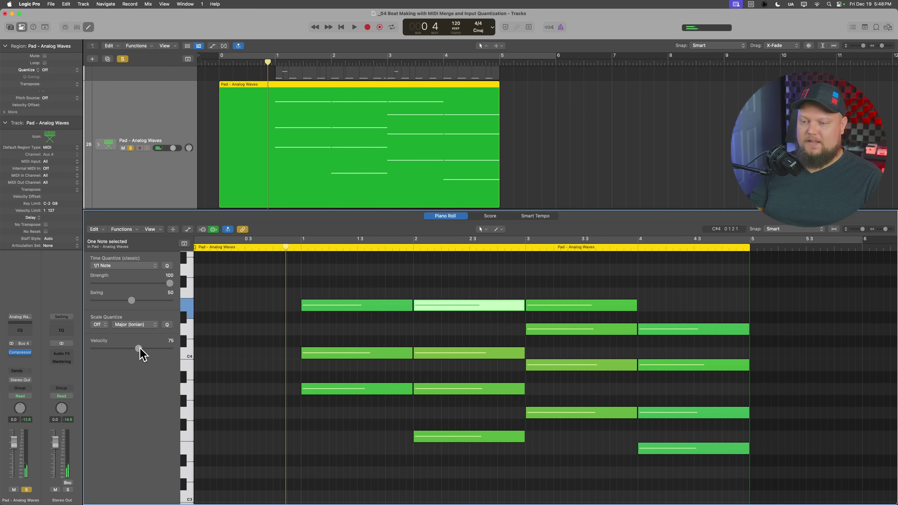
pyautogui.click(382, 283)
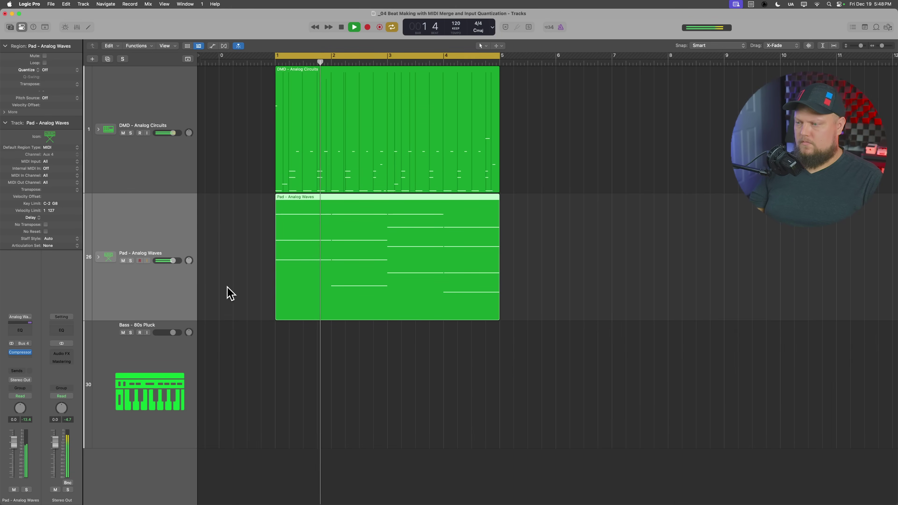
# - Turn the DMD drum channels down slightly in the Mixer
pyautogui.press('x')
pyautogui.click(131, 498)
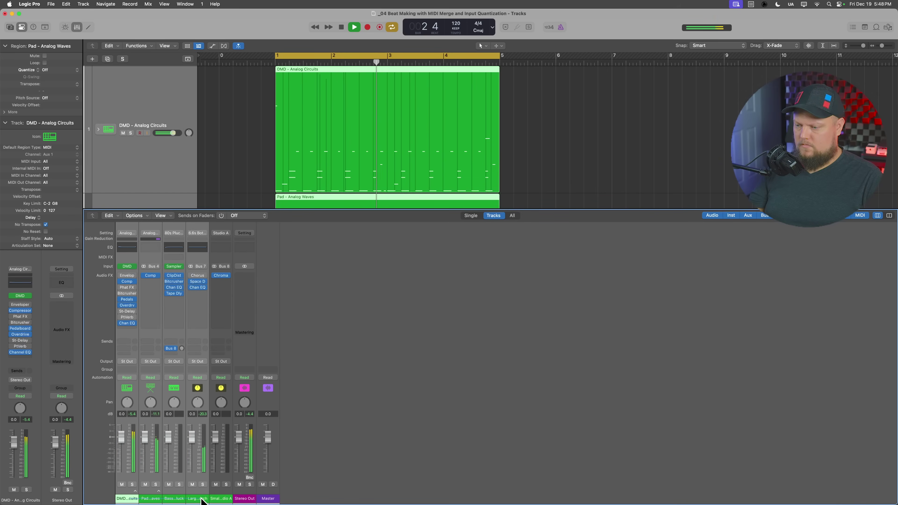
pyautogui.keyDown('shift'); pyautogui.click(216, 499); pyautogui.keyUp('shift')
pyautogui.moveTo(215, 439); pyautogui.dragTo(215, 441)
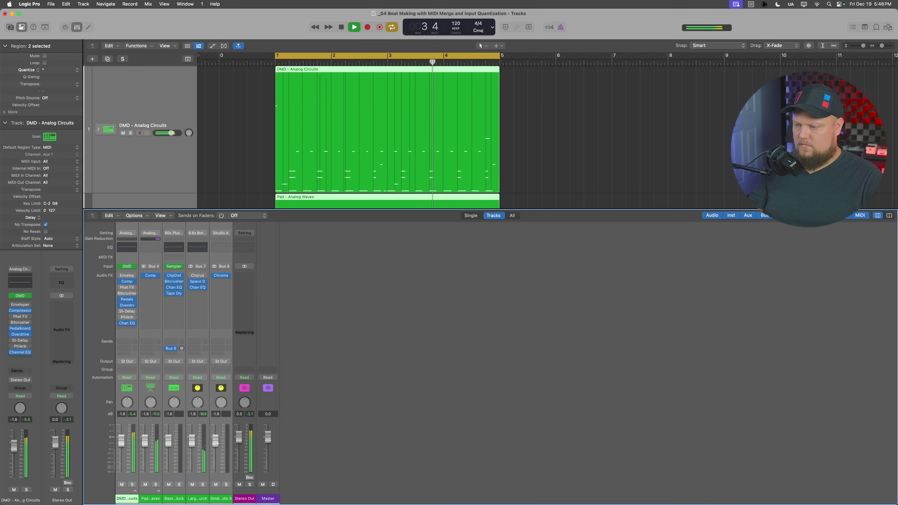
pyautogui.press('x')
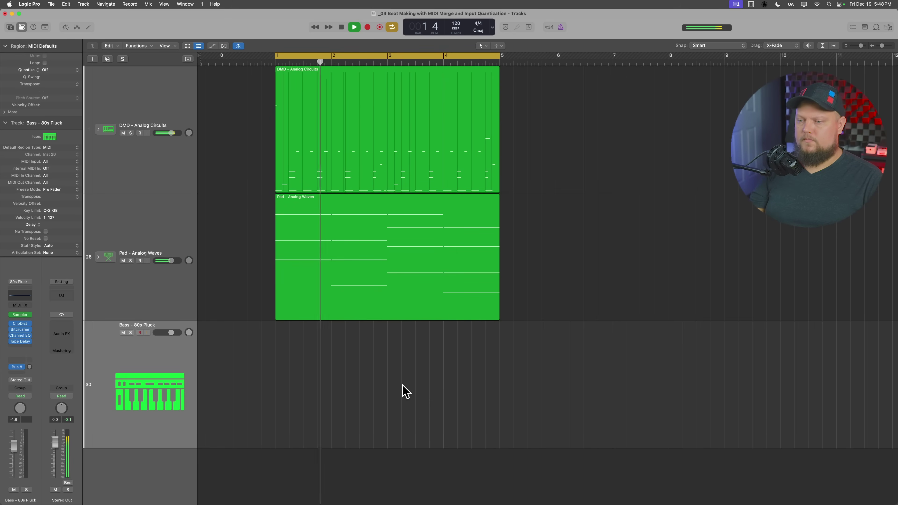
# - Set a bars 0–6 range and record a four-note bass line on Bass - 80s Pluck
pyautogui.press('space')
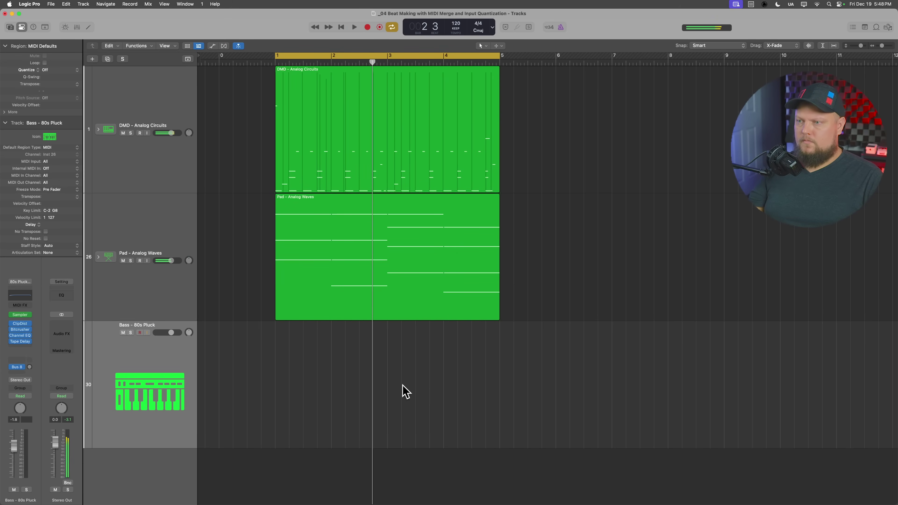
pyautogui.press('c')
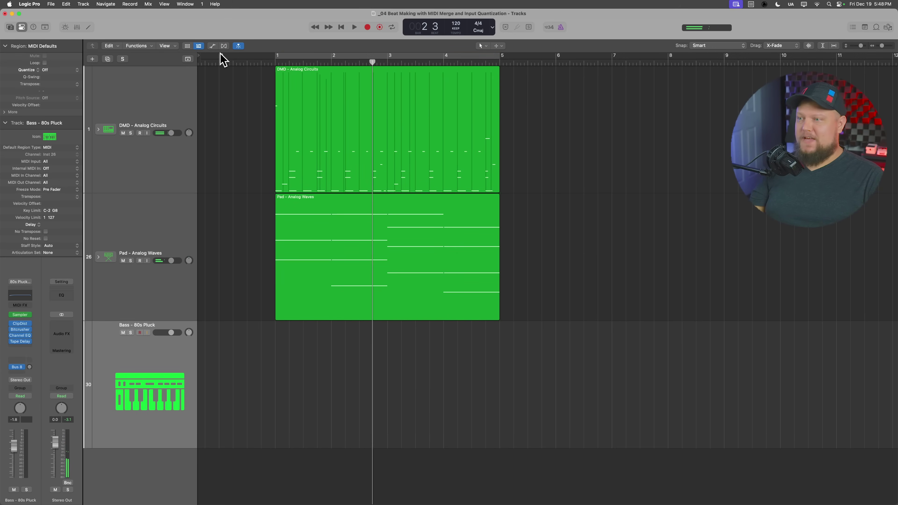
pyautogui.moveTo(220, 57); pyautogui.dragTo(556, 85)
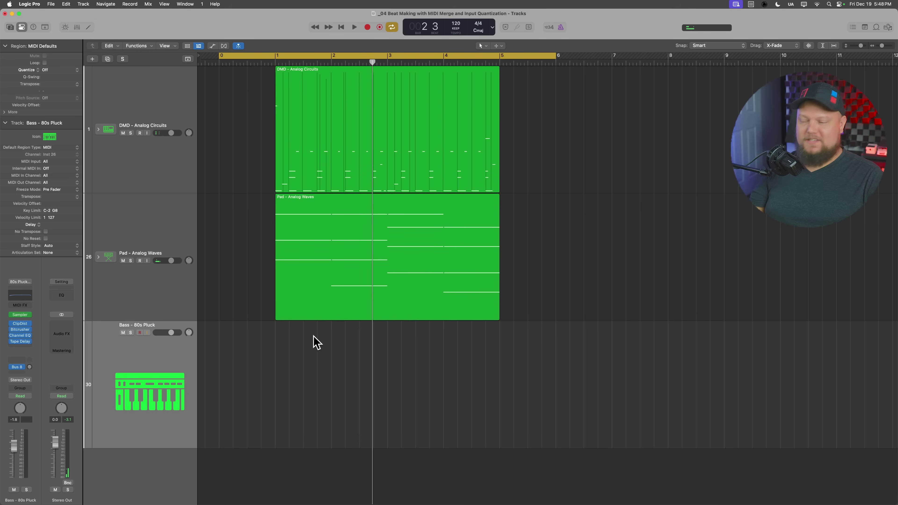
pyautogui.press('r')
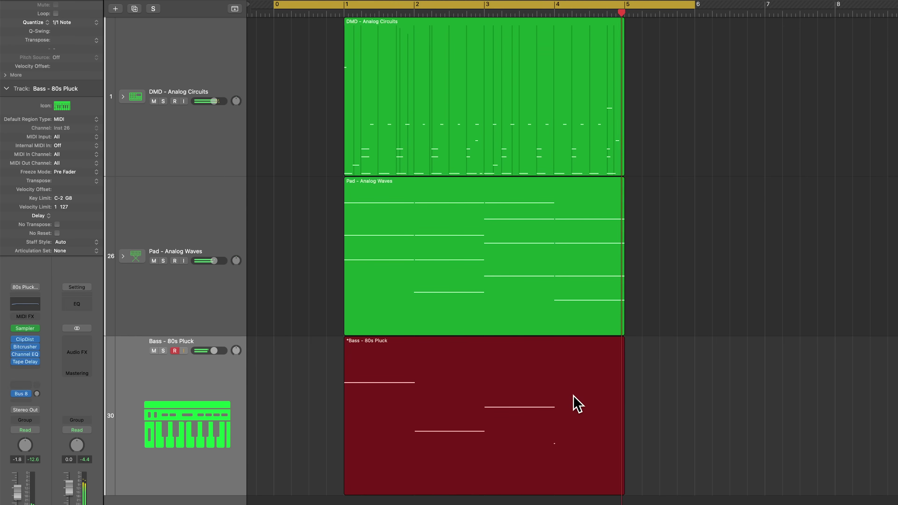
pyautogui.press('space')
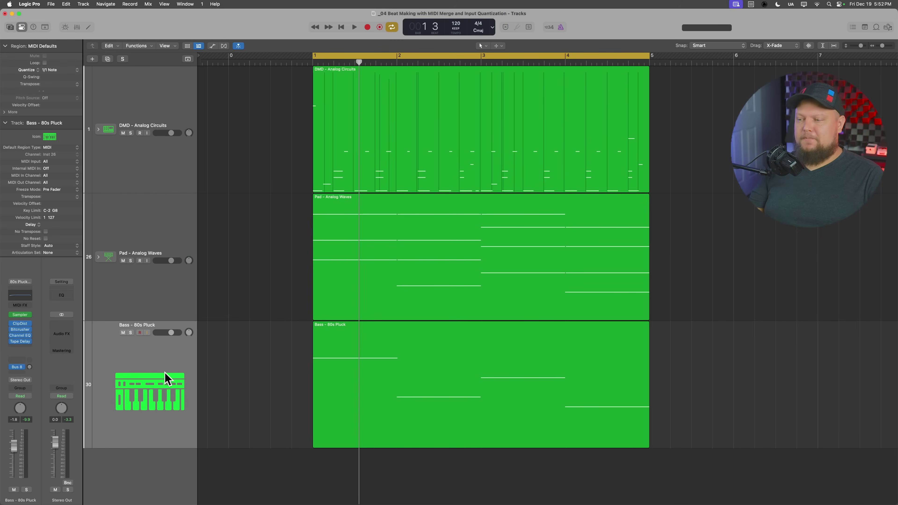
# - Insert an Arpeggiator on Bass - 80s Pluck with Rate 1/8 and Oct Range 2
pyautogui.click(313, 376)
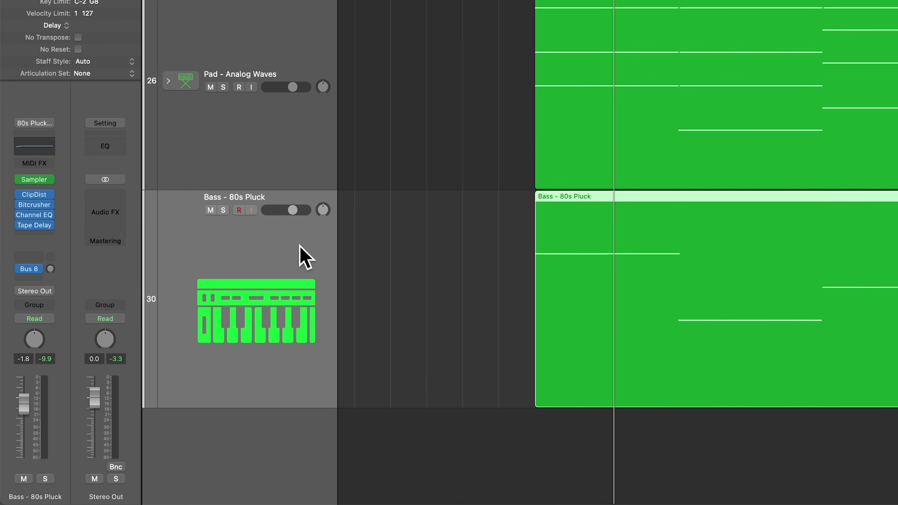
pyautogui.click(52, 164)
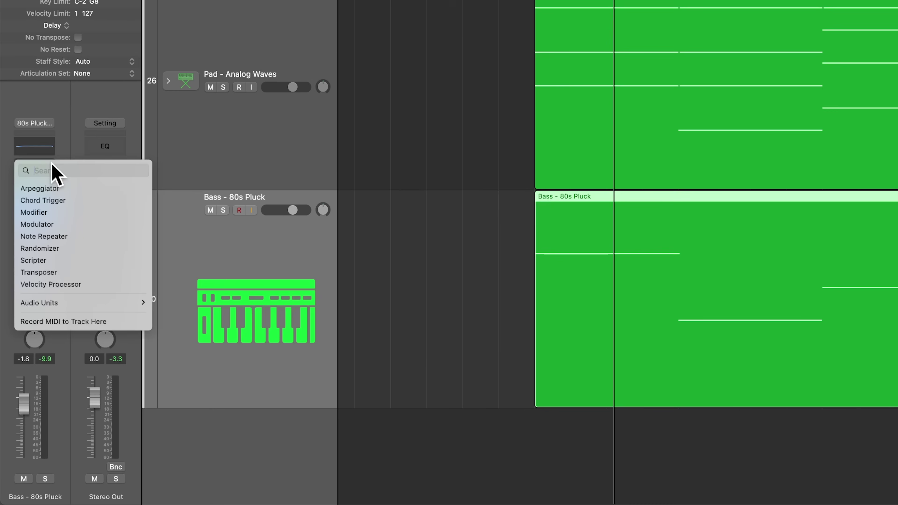
pyautogui.click(94, 200)
pyautogui.moveTo(199, 244); pyautogui.dragTo(223, 258)
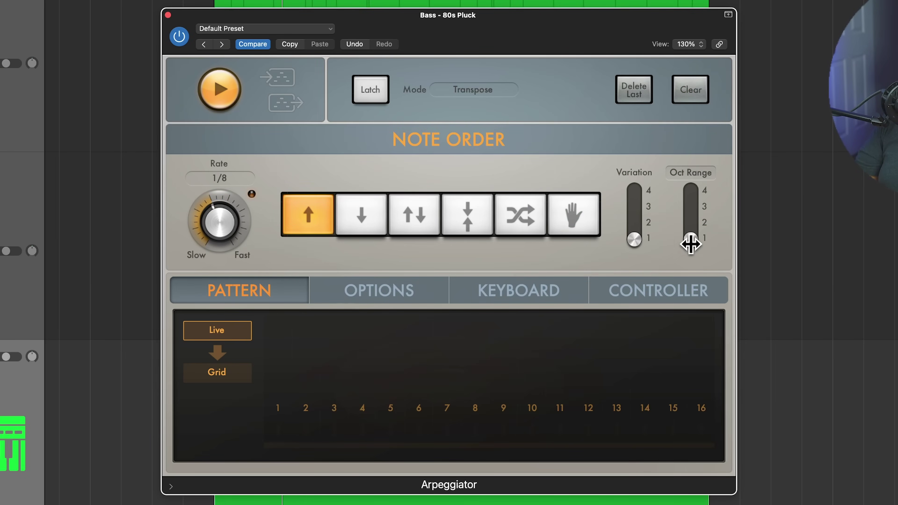
pyautogui.moveTo(692, 241); pyautogui.dragTo(690, 235)
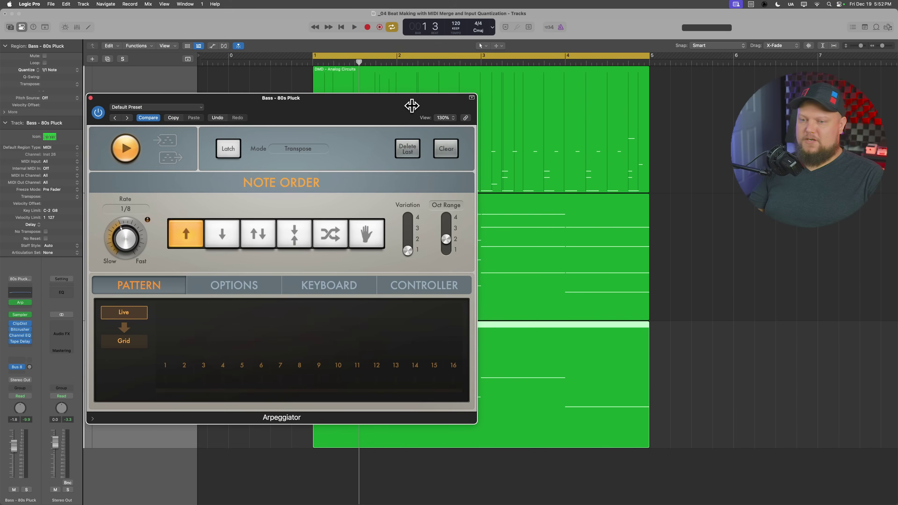
pyautogui.moveTo(447, 14); pyautogui.dragTo(400, 6)
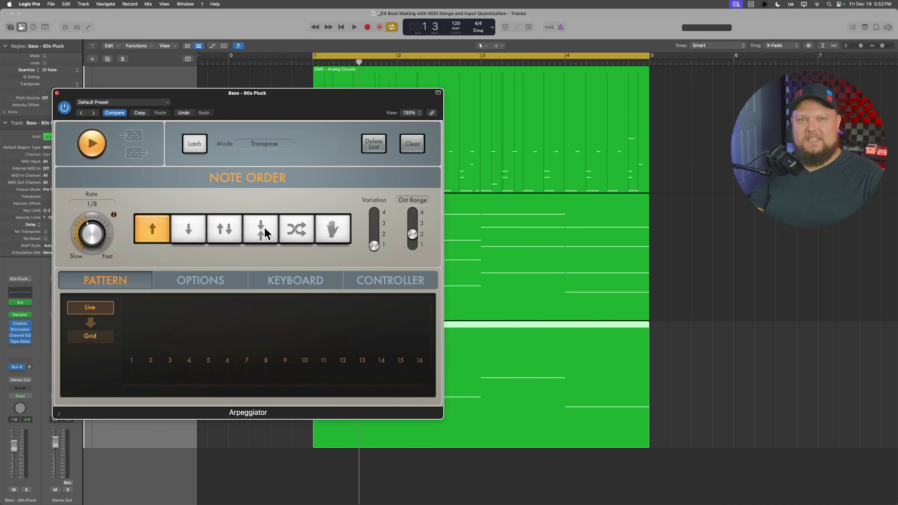
# - Play the beat and set the arpeggio Variation to 2
pyautogui.press('space')
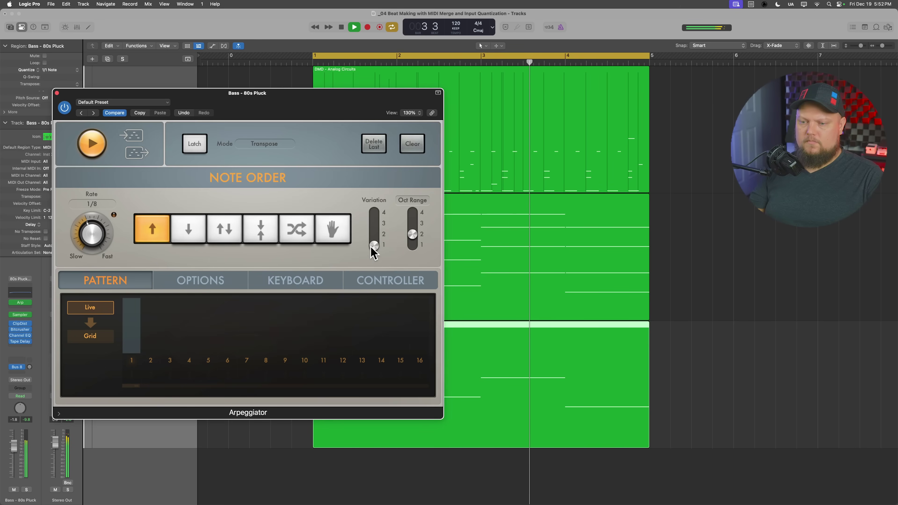
pyautogui.moveTo(371, 249); pyautogui.dragTo(373, 240)
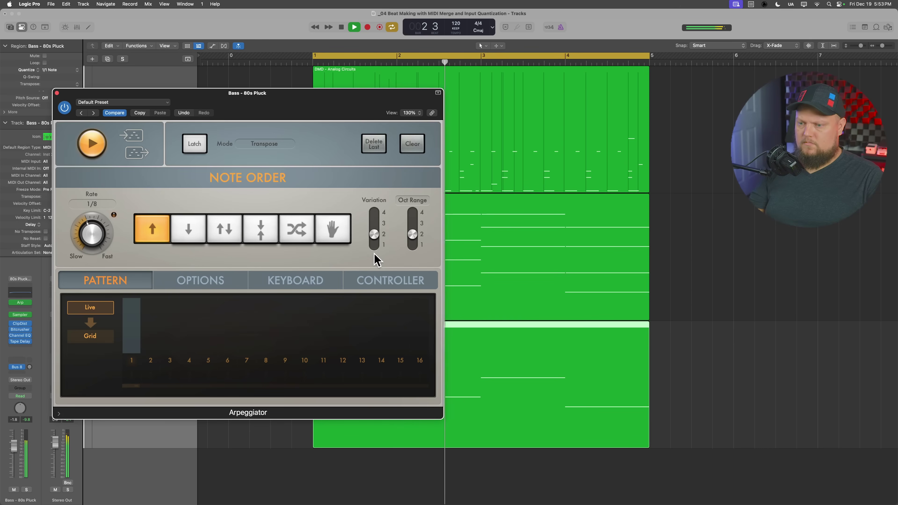
pyautogui.press('space')
# - Lengthen the first bass note and apply Note Overlap Correction to all four bass notes
pyautogui.click(57, 93)
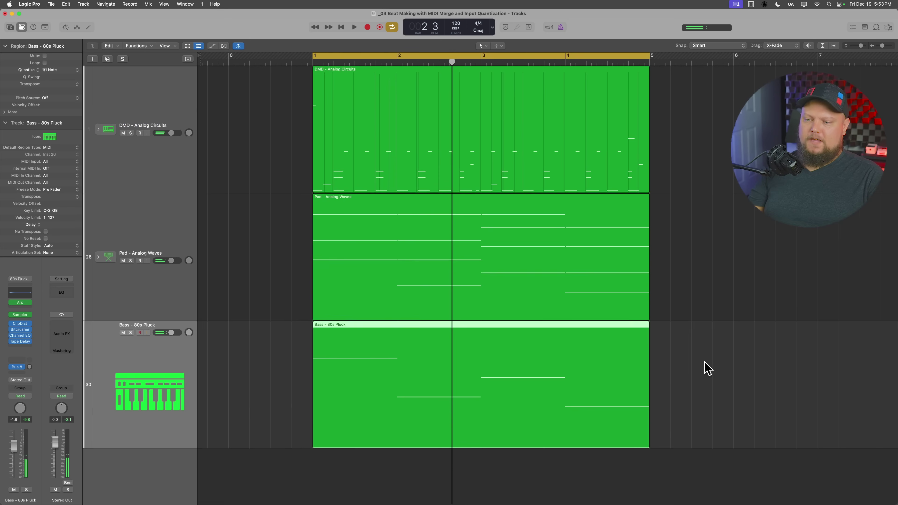
pyautogui.click(706, 367)
pyautogui.doubleClick(551, 367)
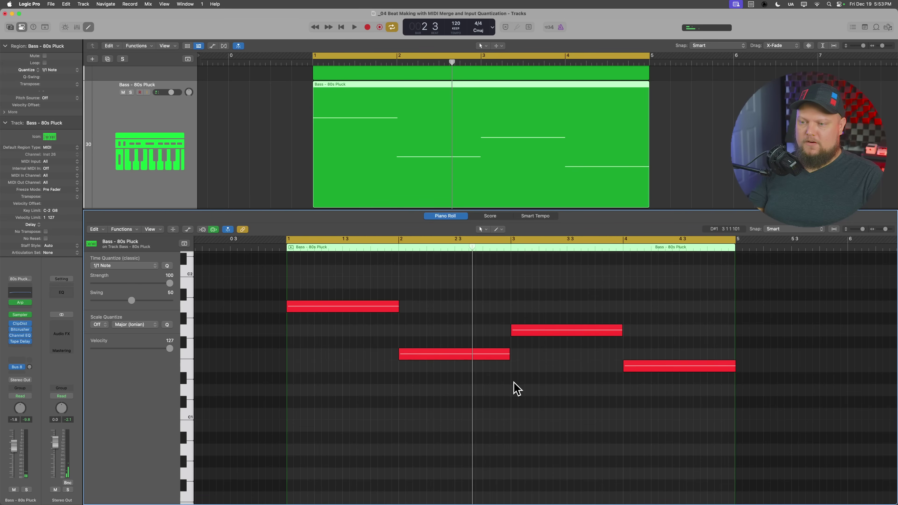
pyautogui.moveTo(395, 306); pyautogui.dragTo(414, 306)
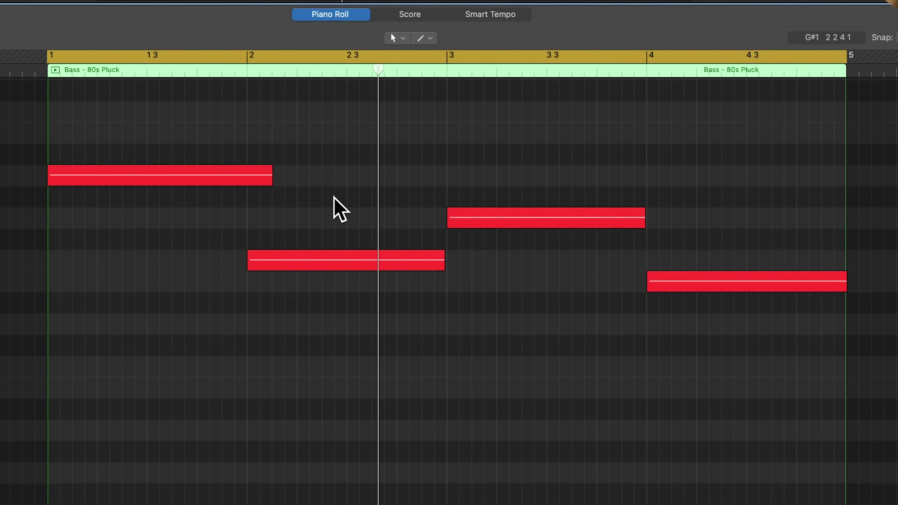
pyautogui.press('super+a')
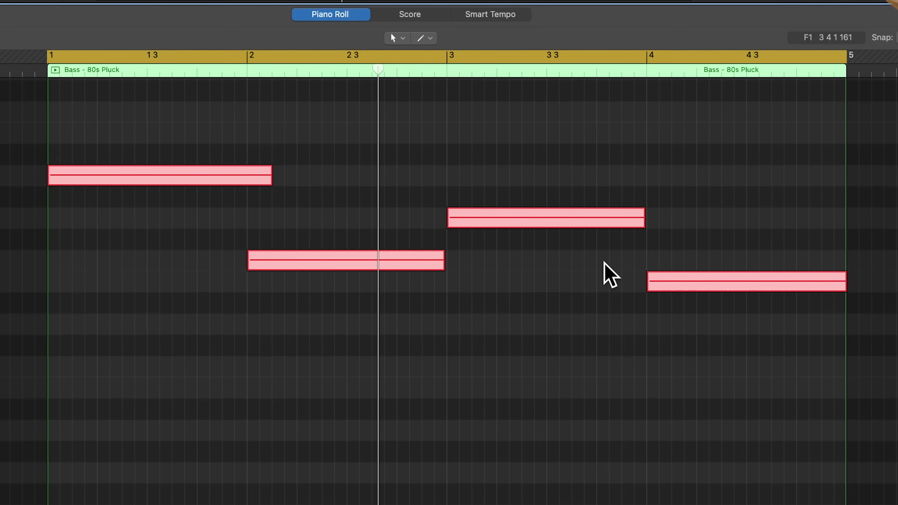
pyautogui.hotkey('shift', '\\')
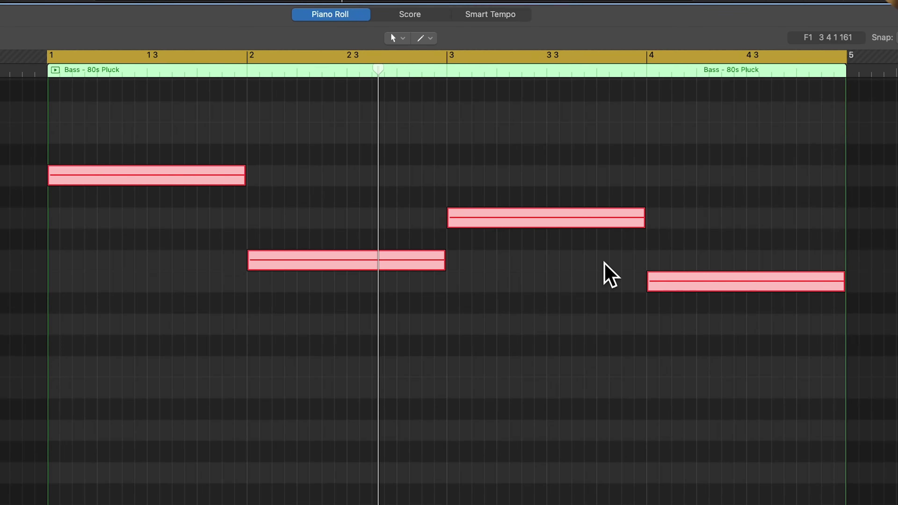
pyautogui.click(711, 436)
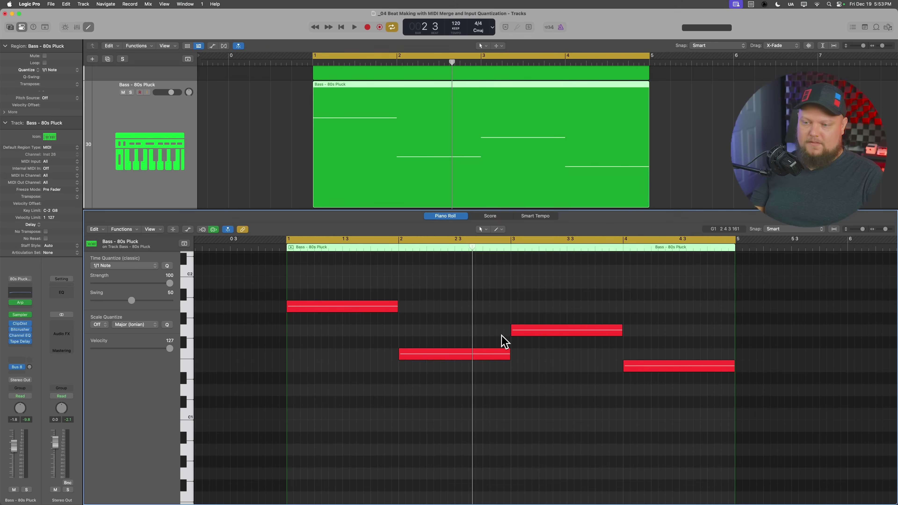
# - With the beat playing, set the bass Arpeggiator's Note Length option to 58%
pyautogui.press('p')
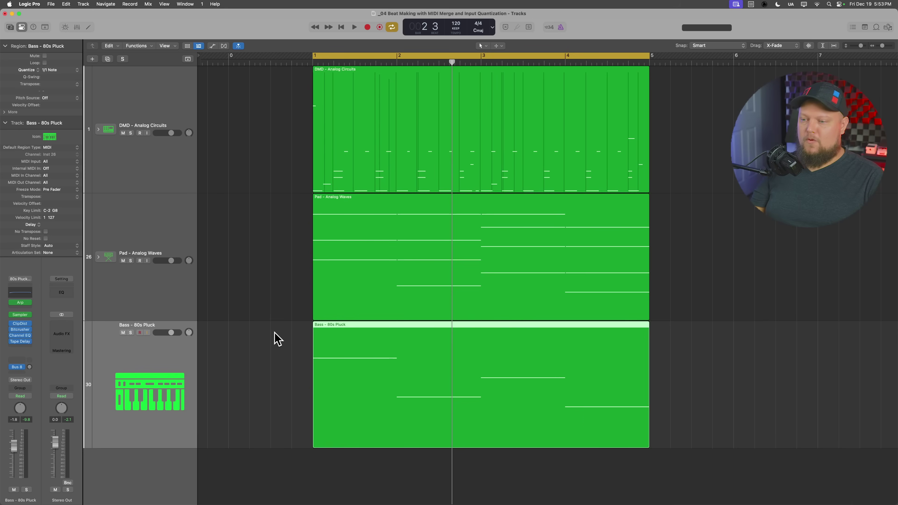
pyautogui.press('space')
pyautogui.click(20, 302)
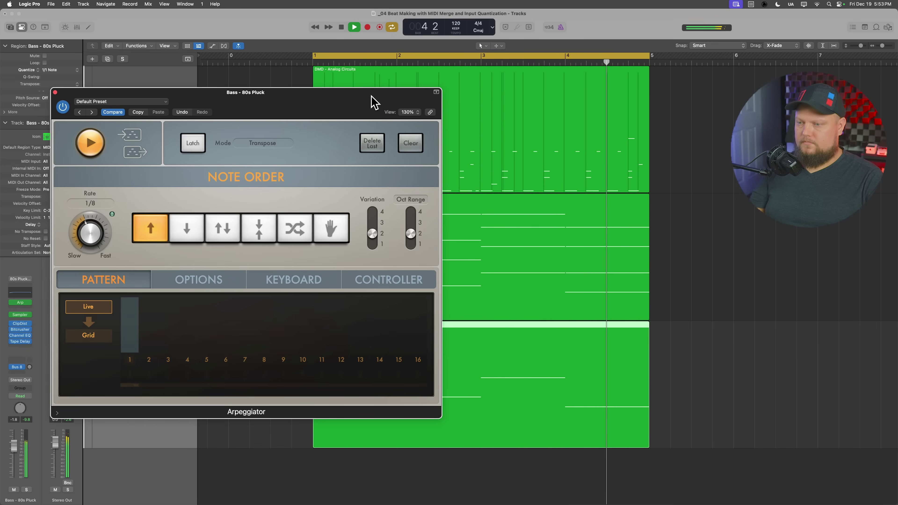
pyautogui.click(222, 287)
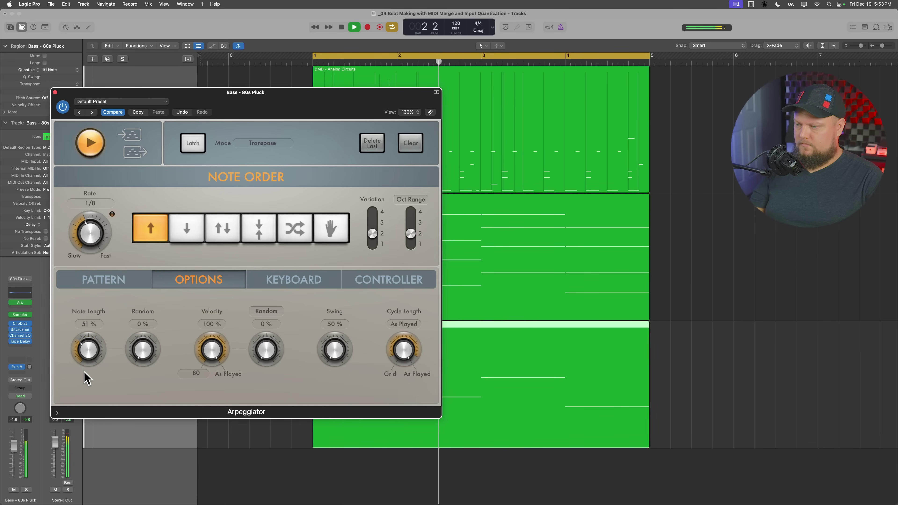
pyautogui.moveTo(86, 375); pyautogui.dragTo(126, 389)
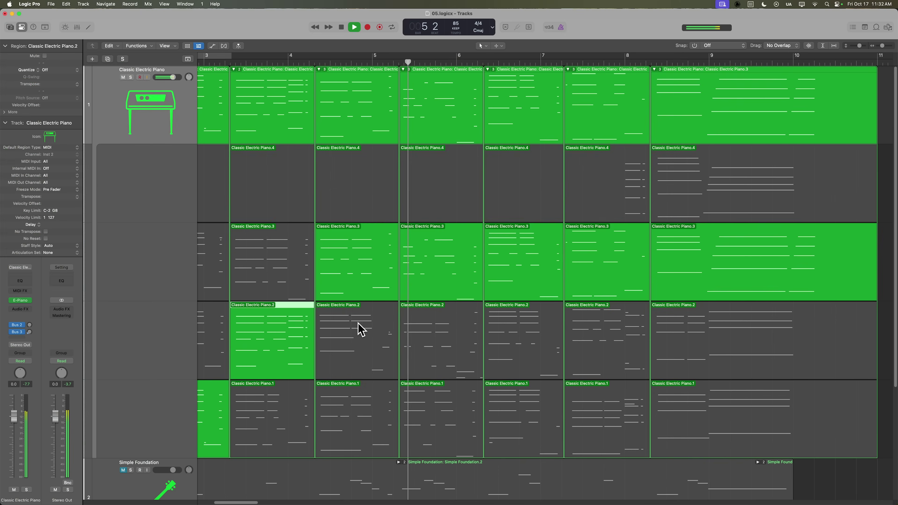
# - Switch bar 4 of the electric piano comp to take Classic Electric Piano.1 and audition from bar 4
pyautogui.click(356, 407)
pyautogui.click(309, 61)
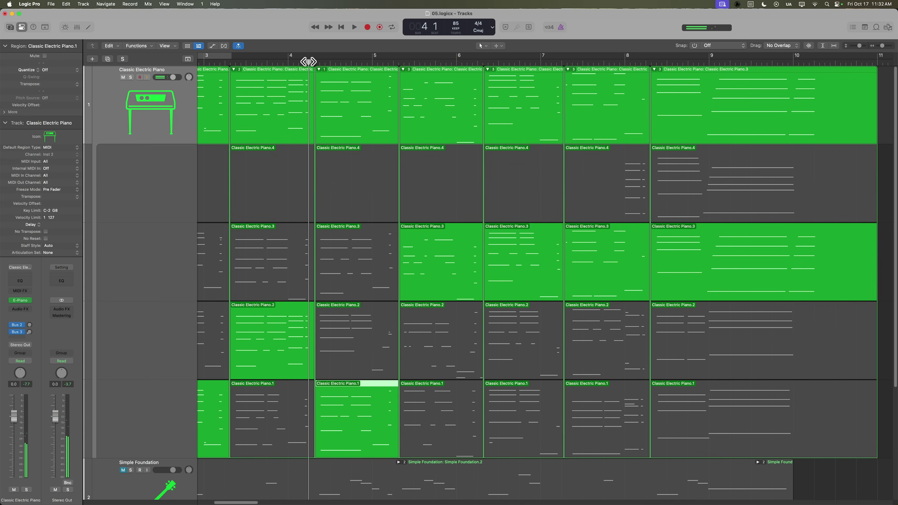
pyautogui.press('space')
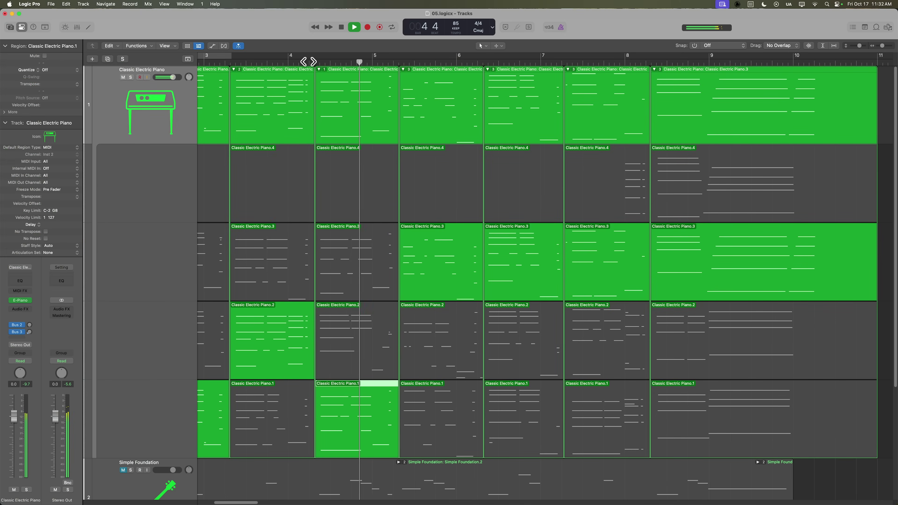
pyautogui.hscroll(2, 307, 147)
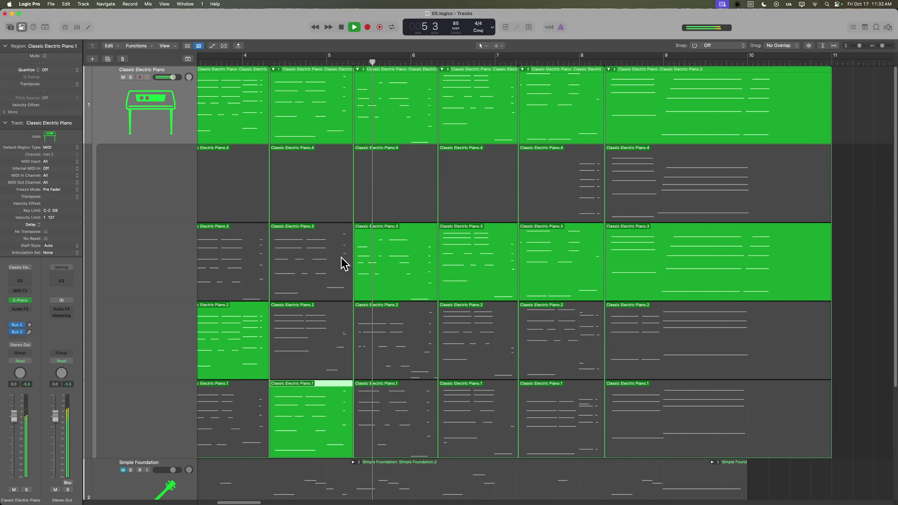